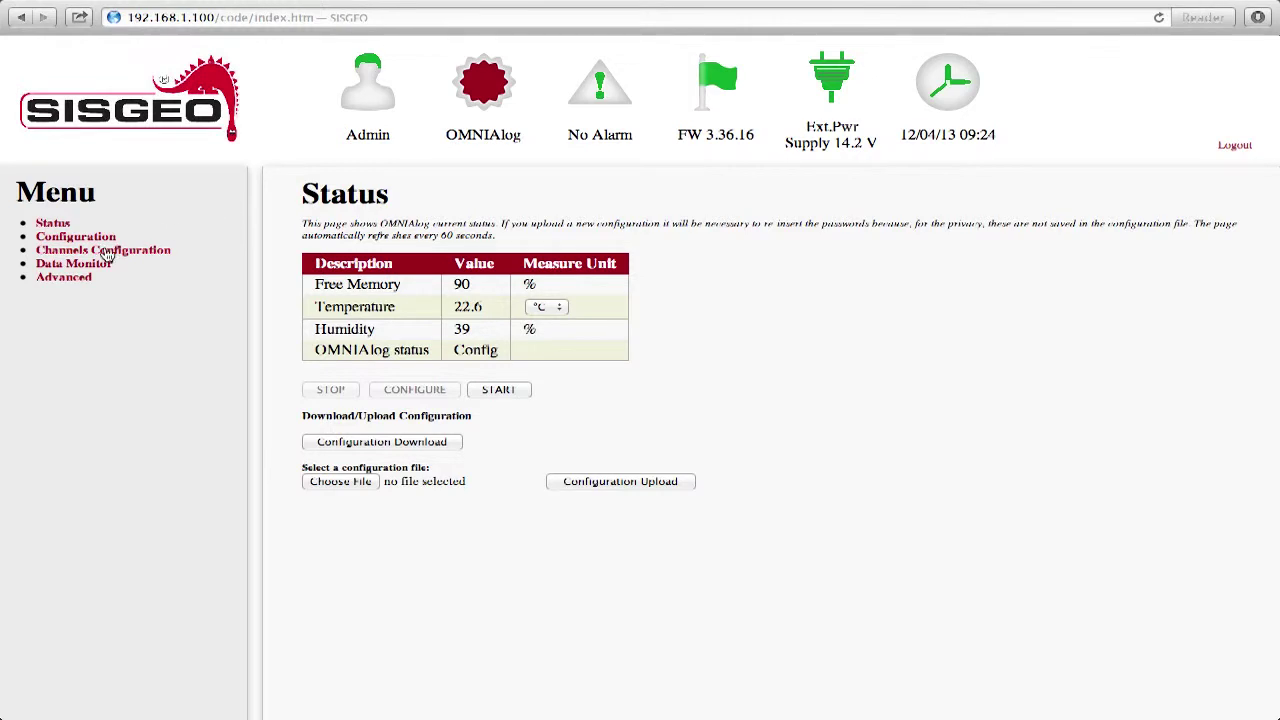
Step: Set the multiplexer type of local channel 8 to Mux 24ch, accepting the reset of the multiplexer configuration
click(78, 250)
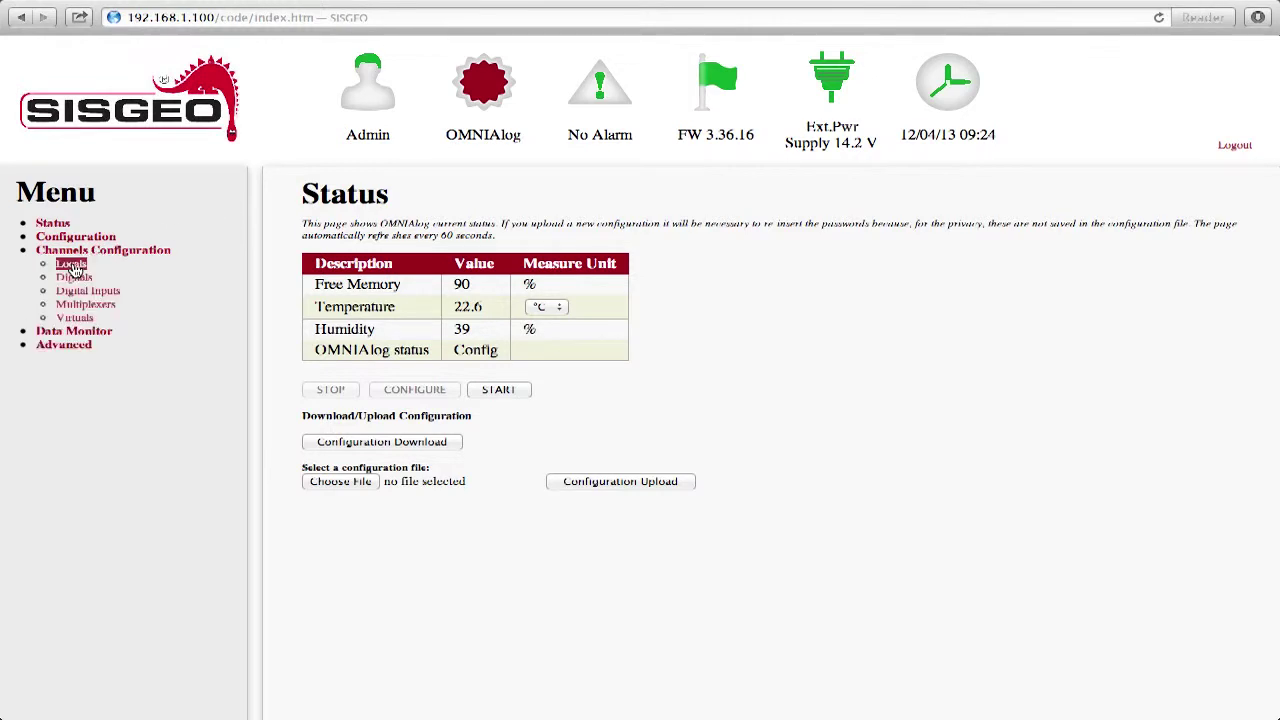
click(73, 269)
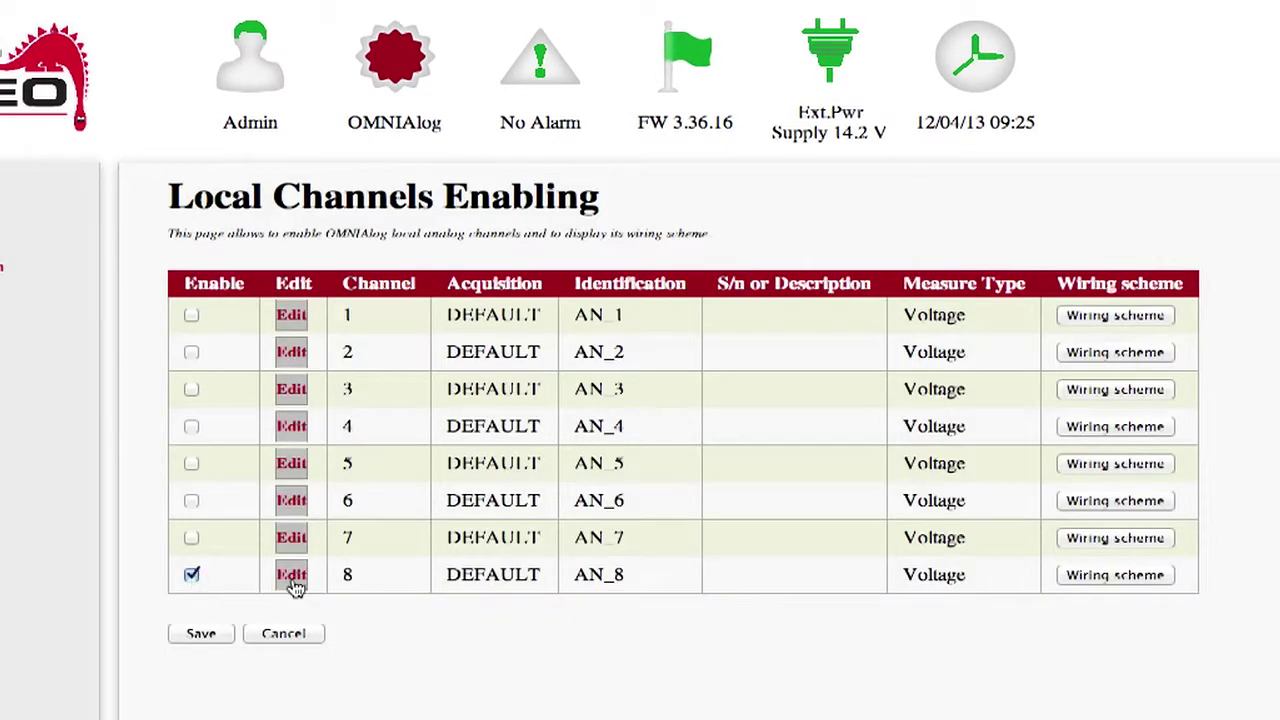
click(293, 582)
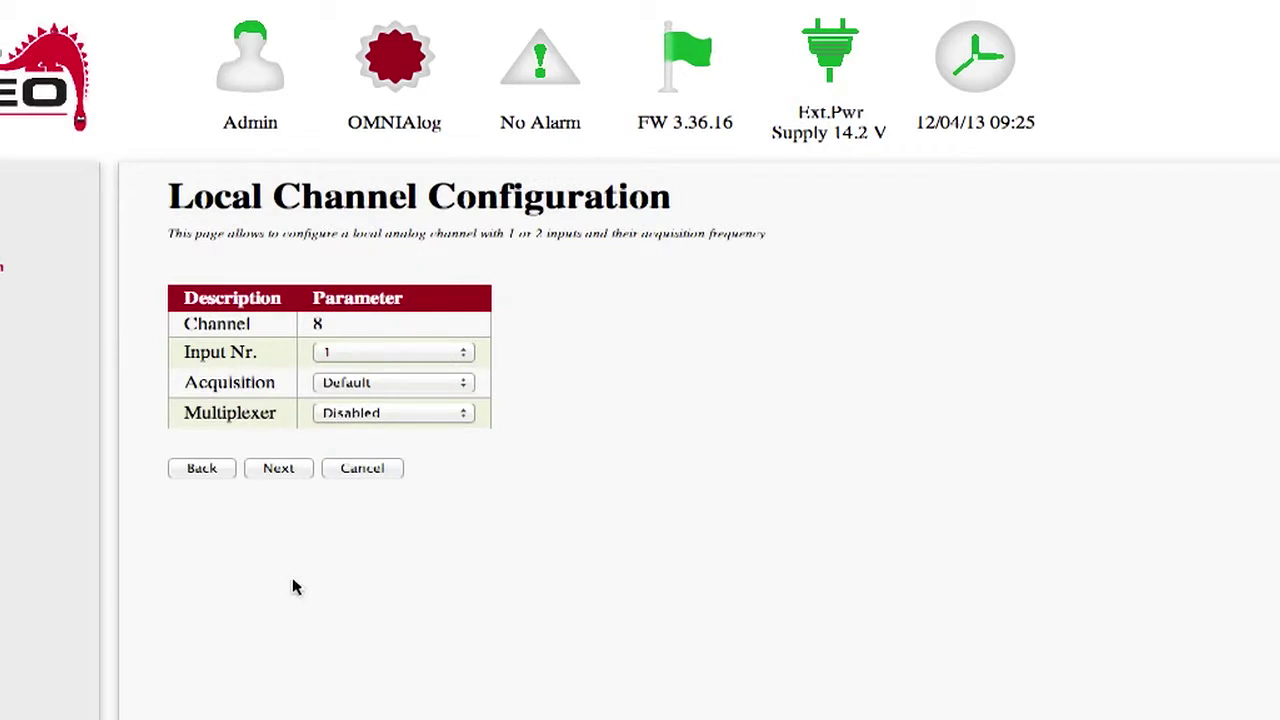
click(390, 418)
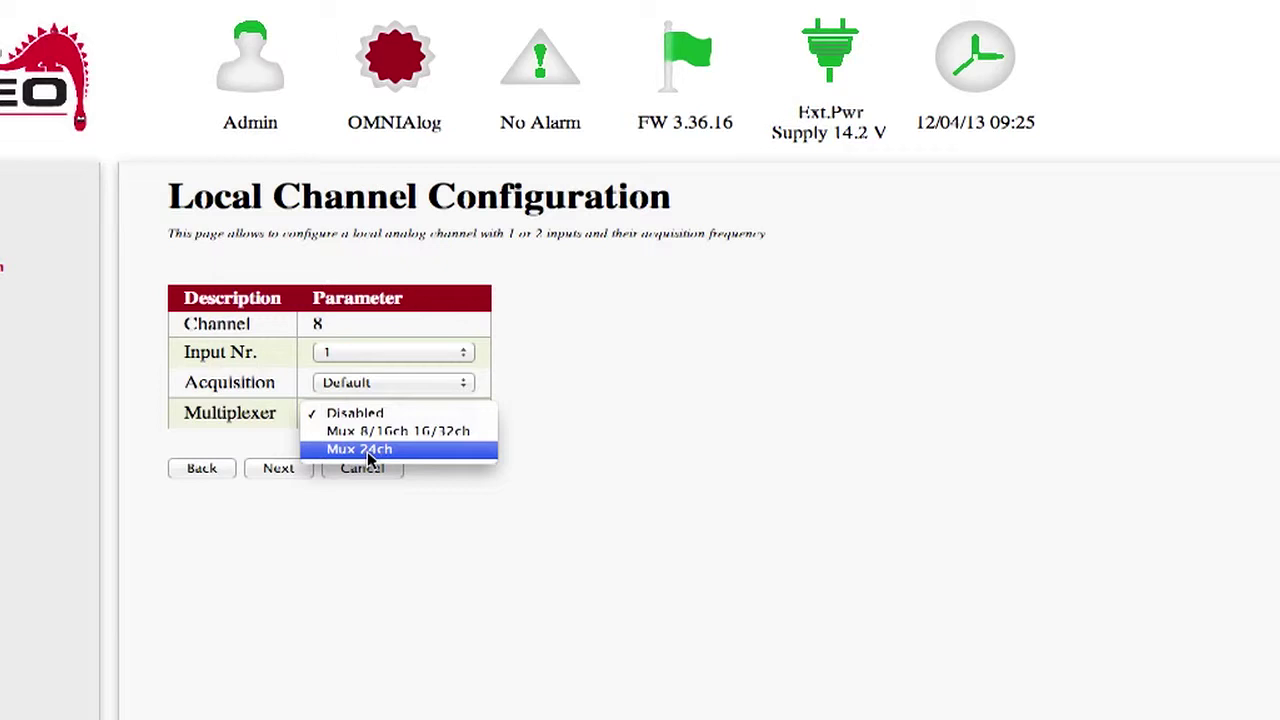
click(367, 452)
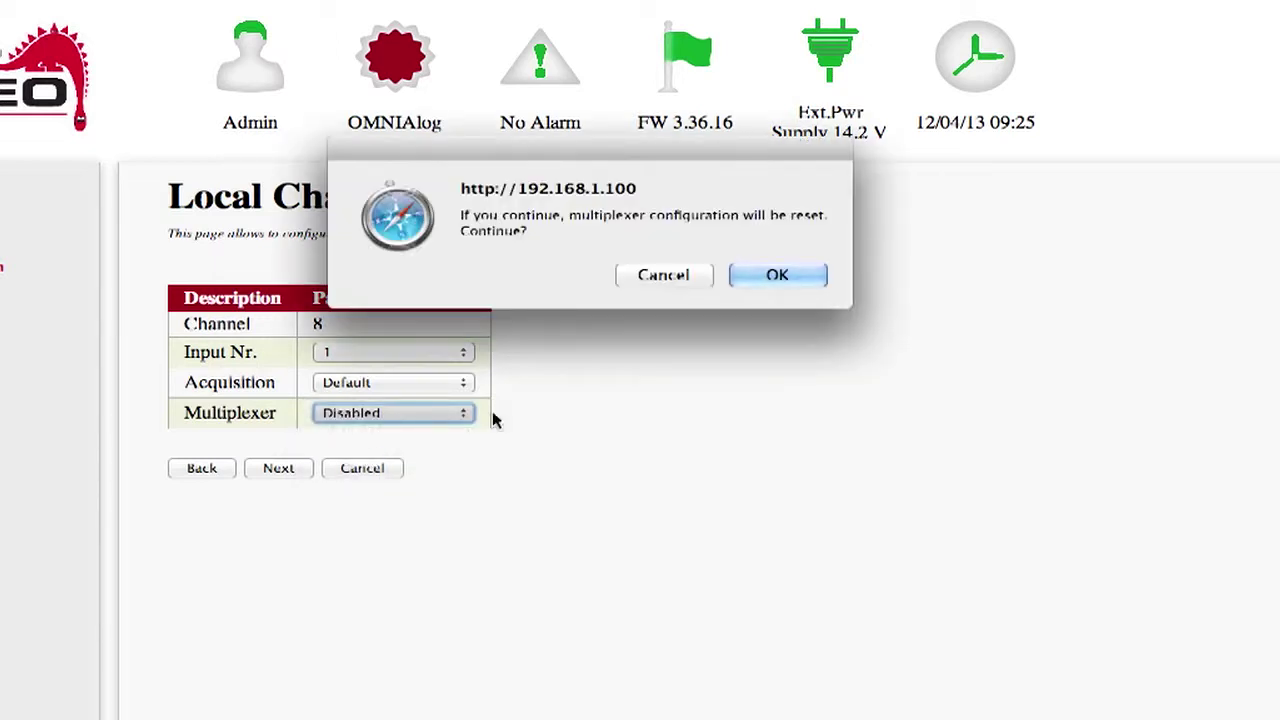
click(764, 285)
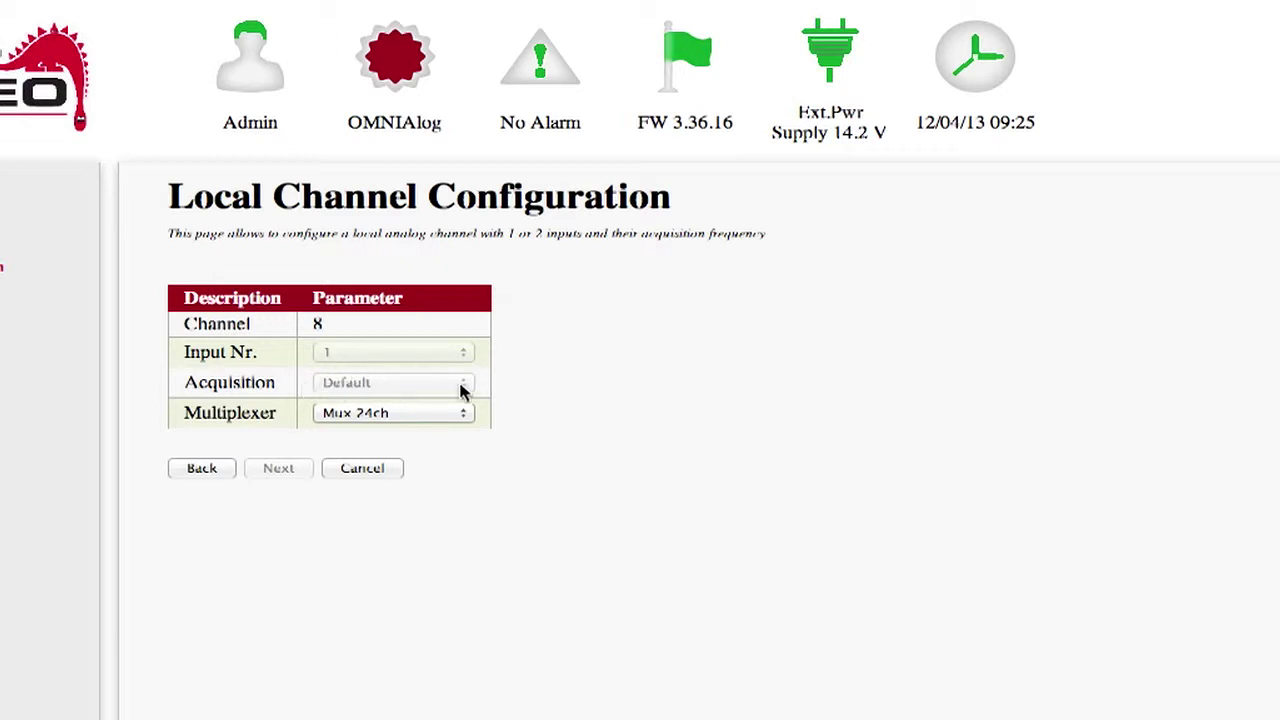
click(203, 470)
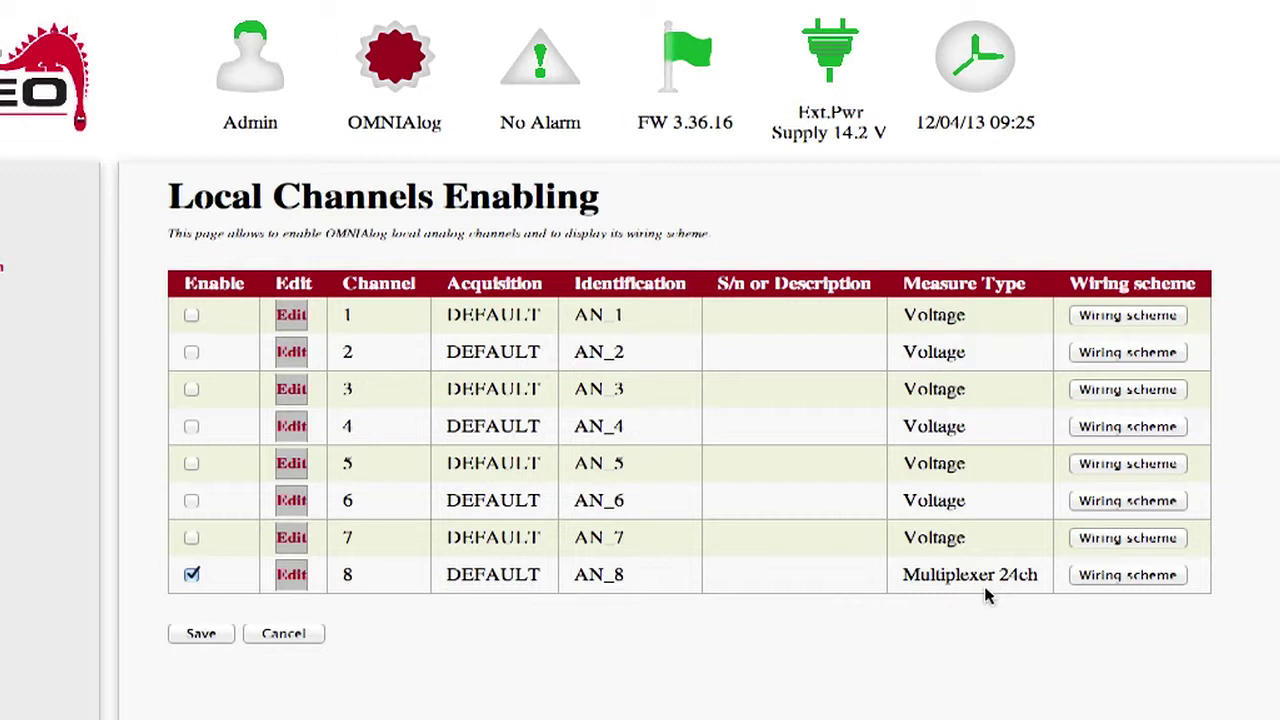
Step: Save the local channels configuration and view the wiring scheme of channel 8
click(200, 636)
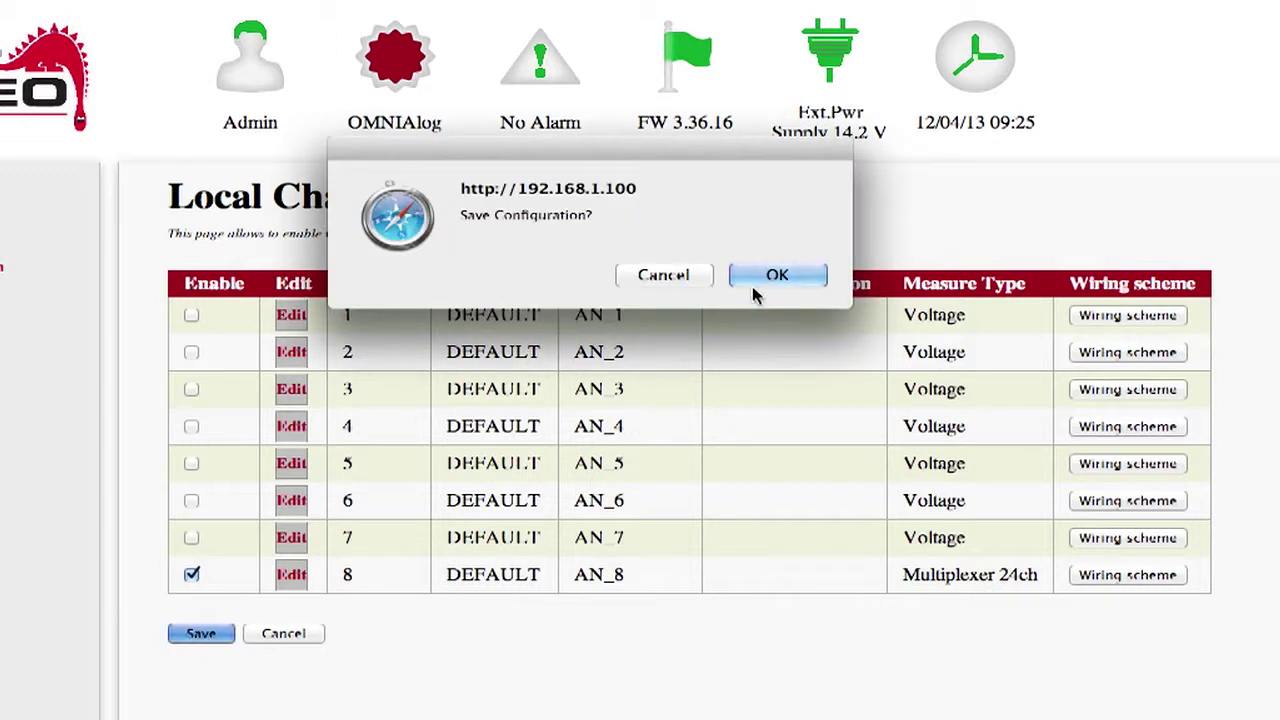
click(771, 281)
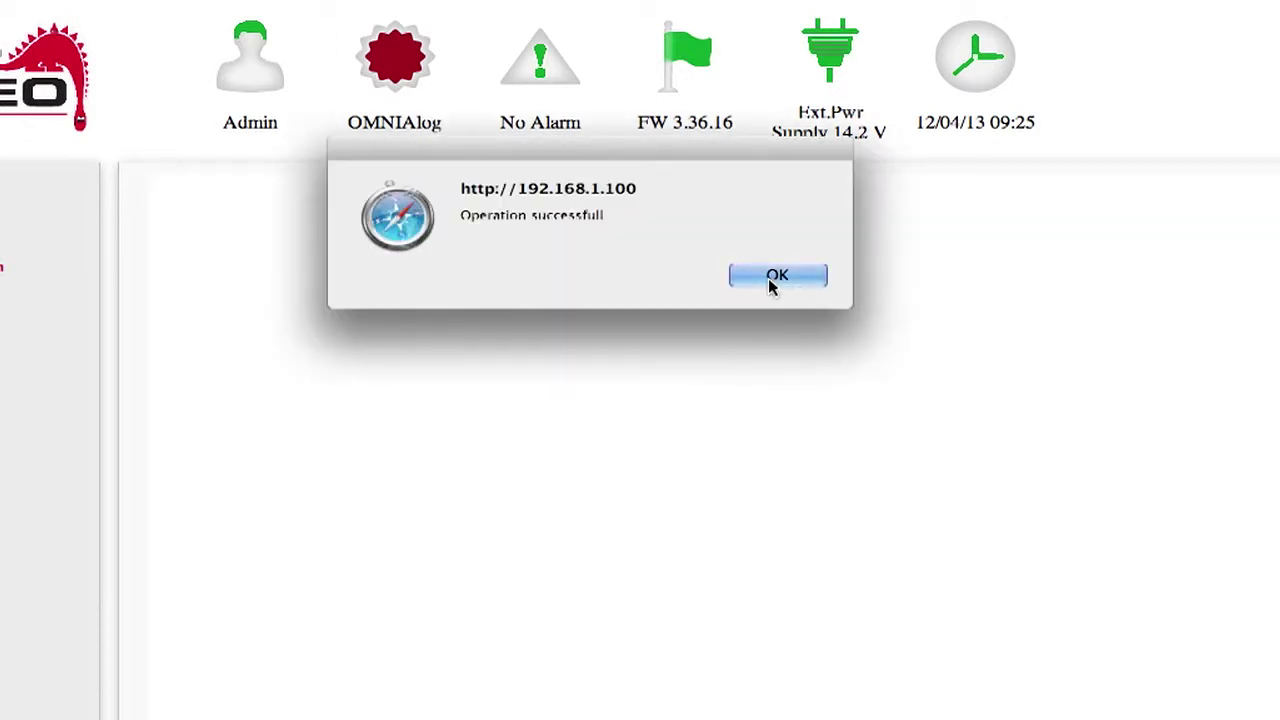
click(776, 278)
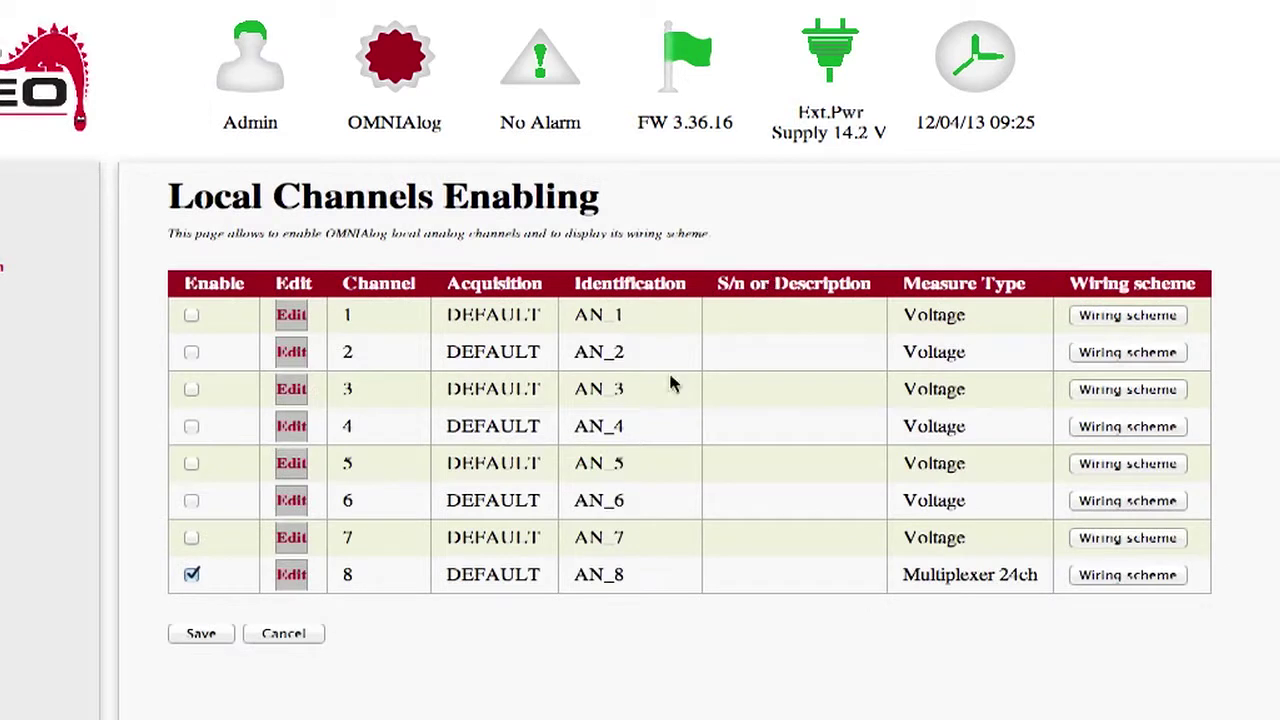
click(1137, 576)
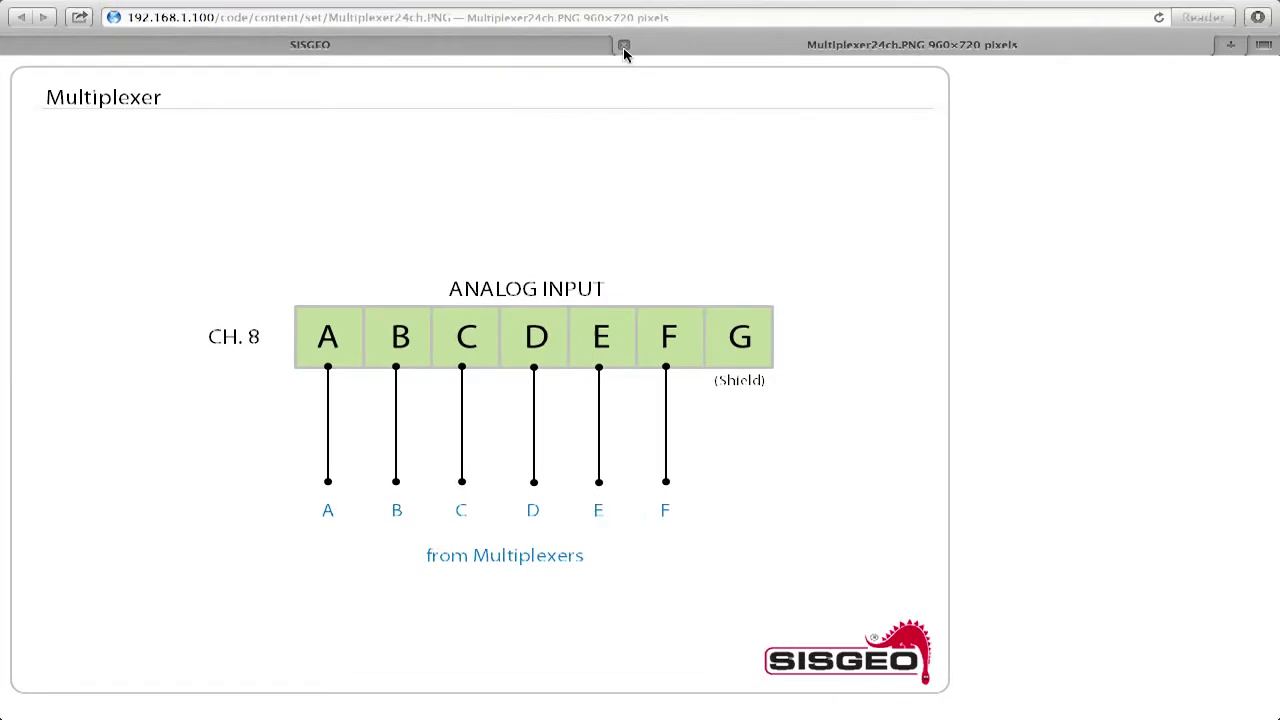
click(623, 47)
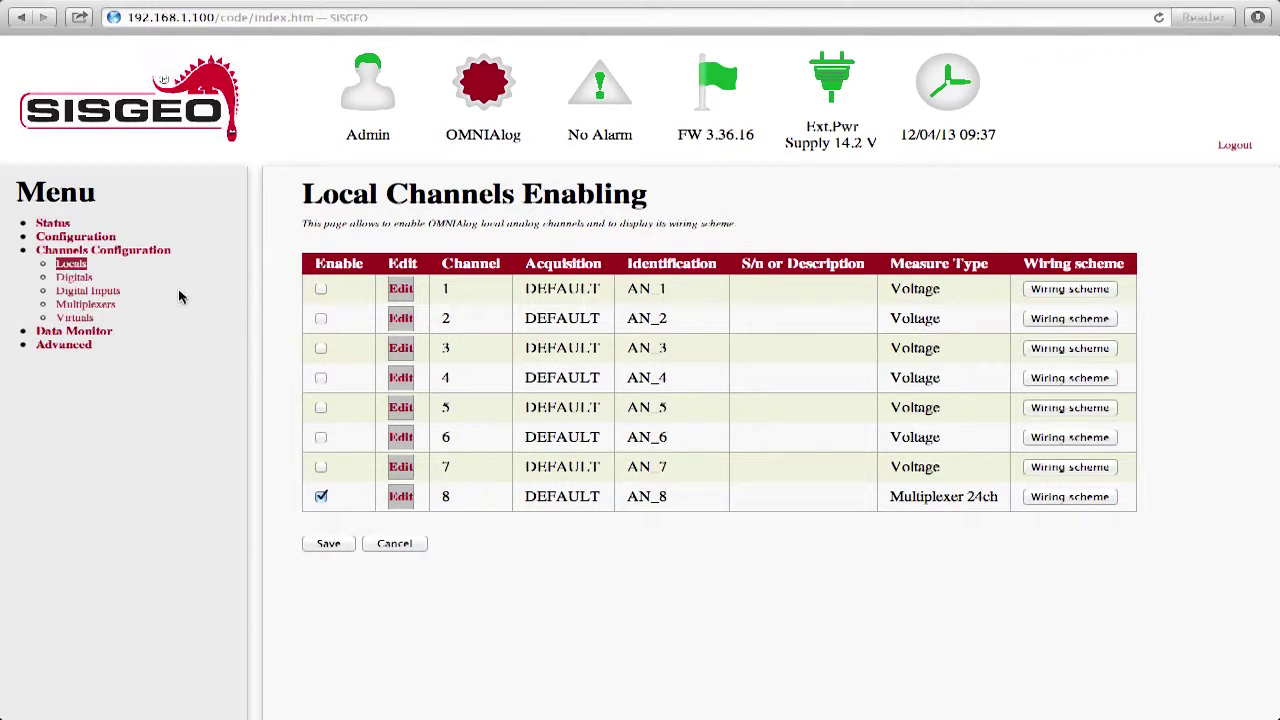
Step: Enable the 24-channel multiplexers at RS485 addresses 1, 2 and 3 and save the multiplexer configuration
click(99, 311)
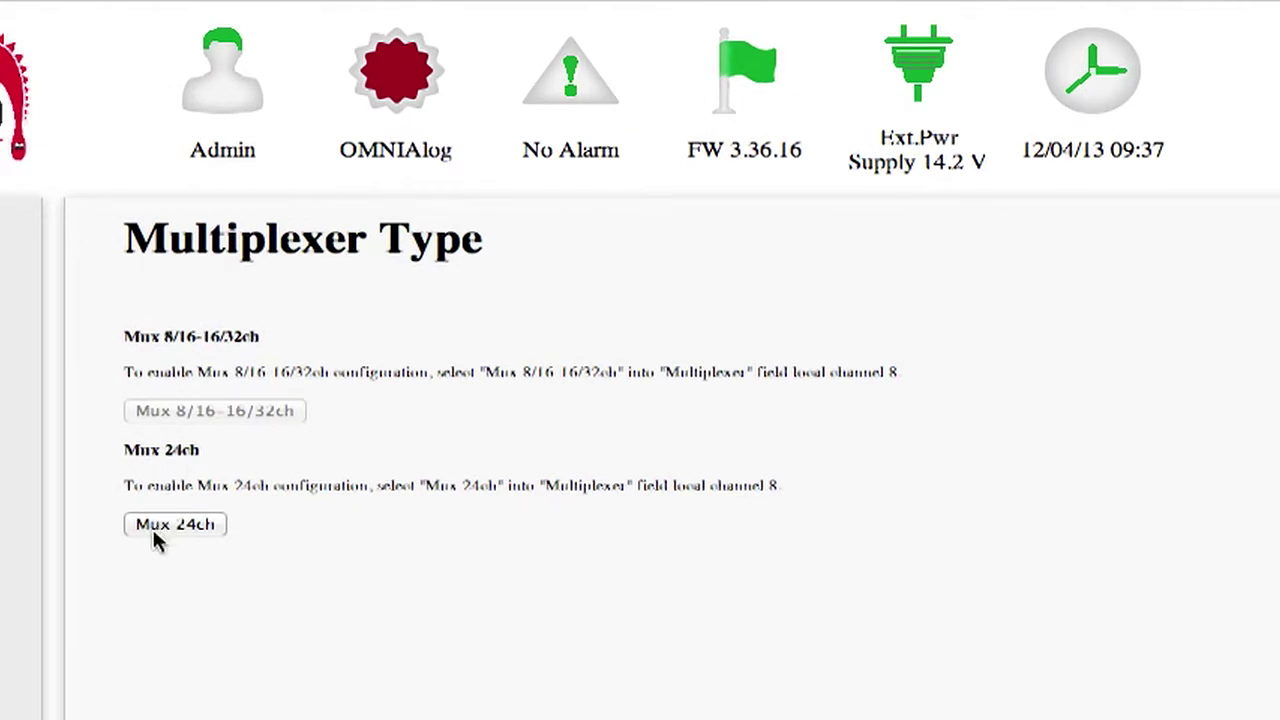
click(155, 525)
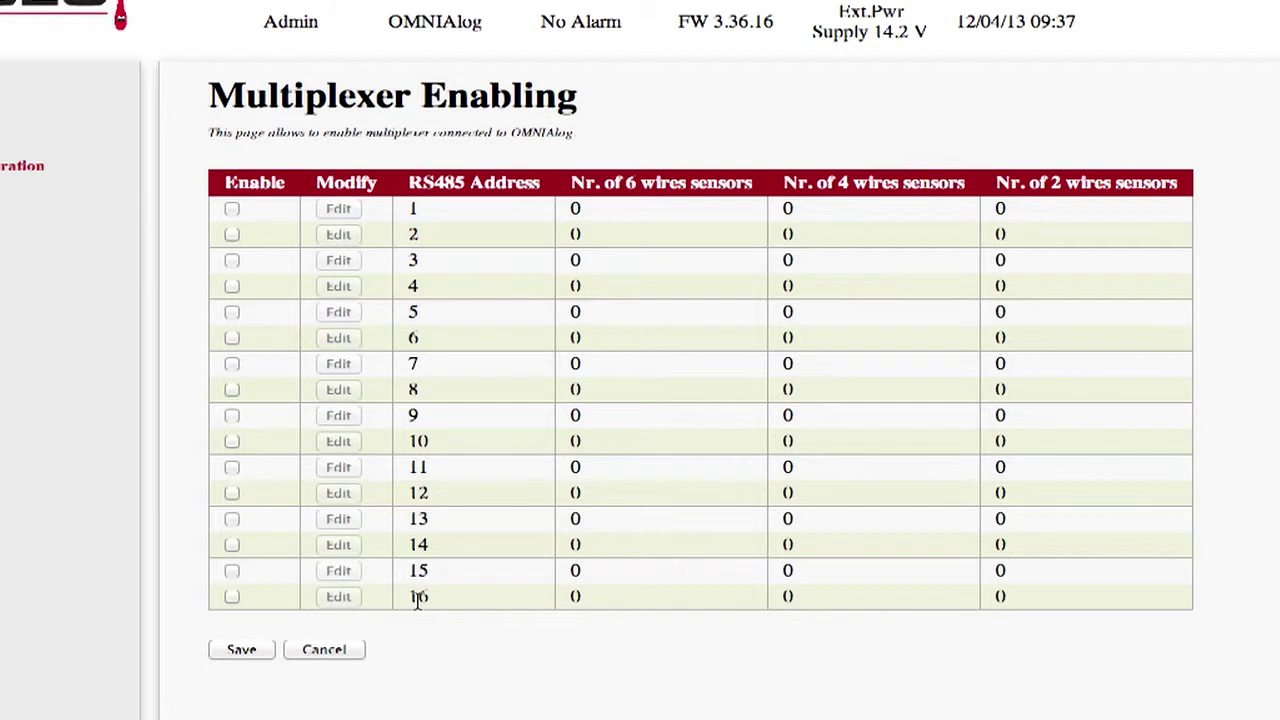
click(234, 210)
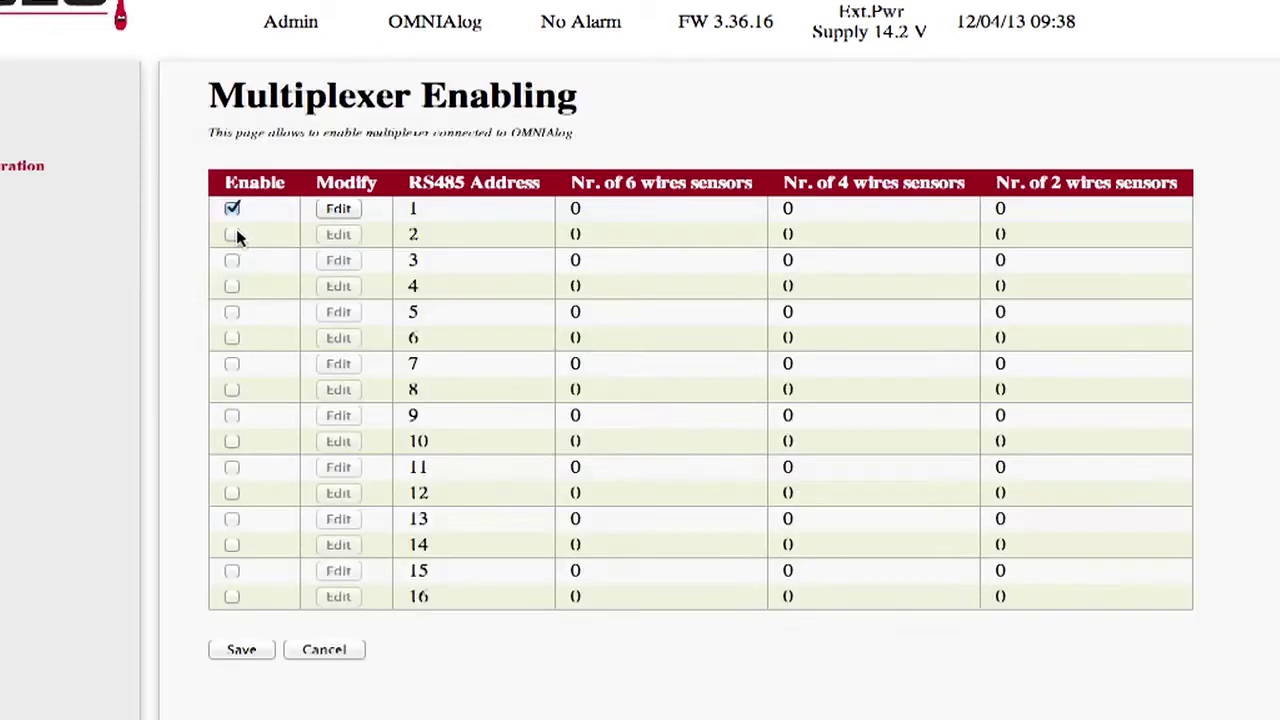
click(236, 237)
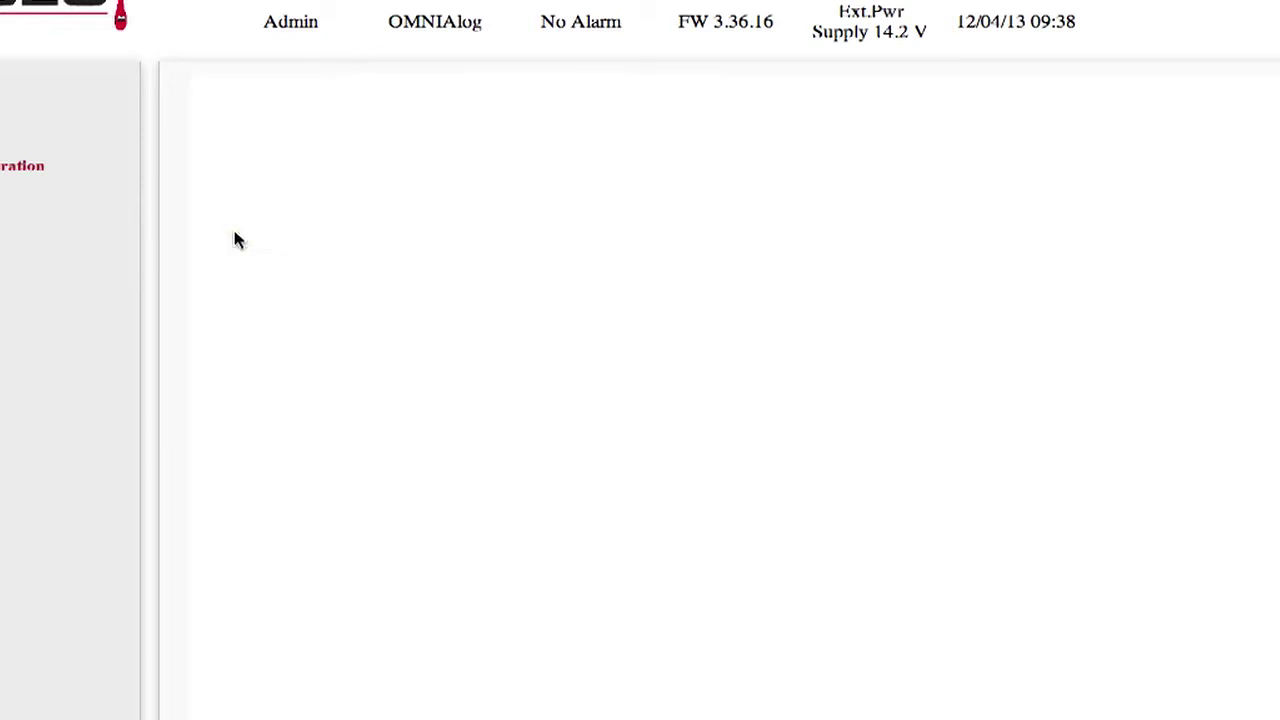
click(231, 261)
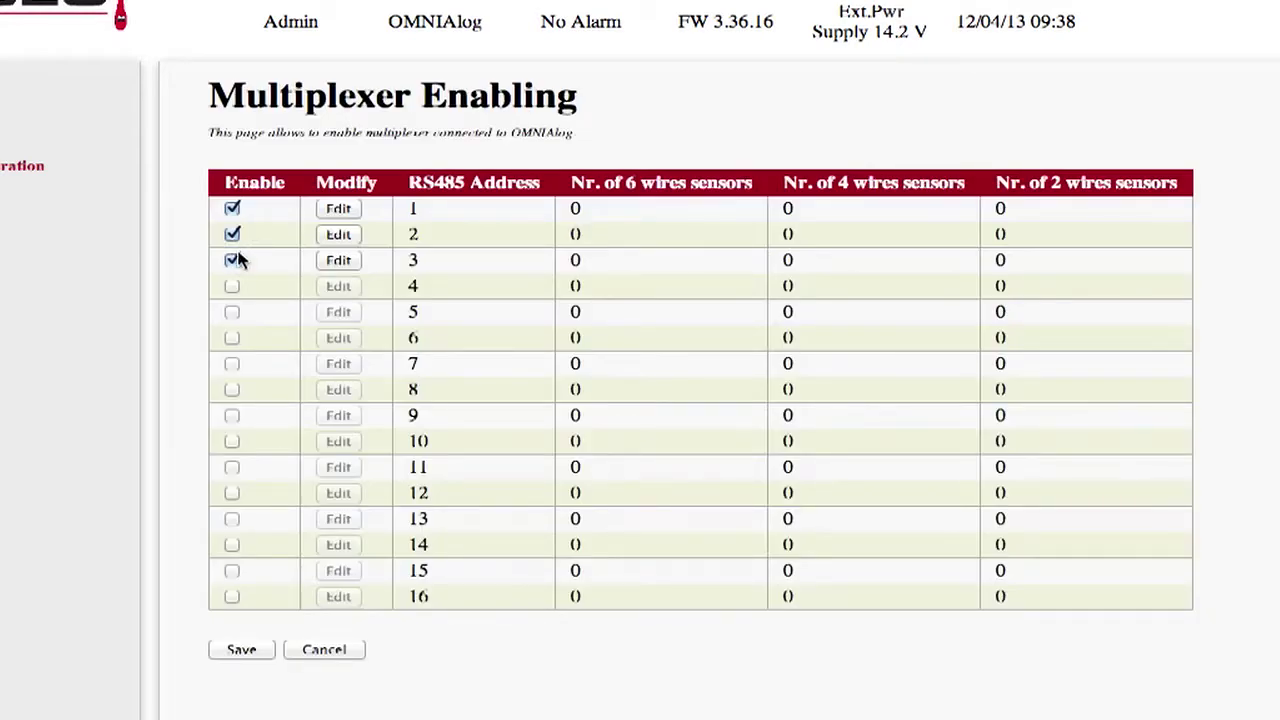
click(240, 649)
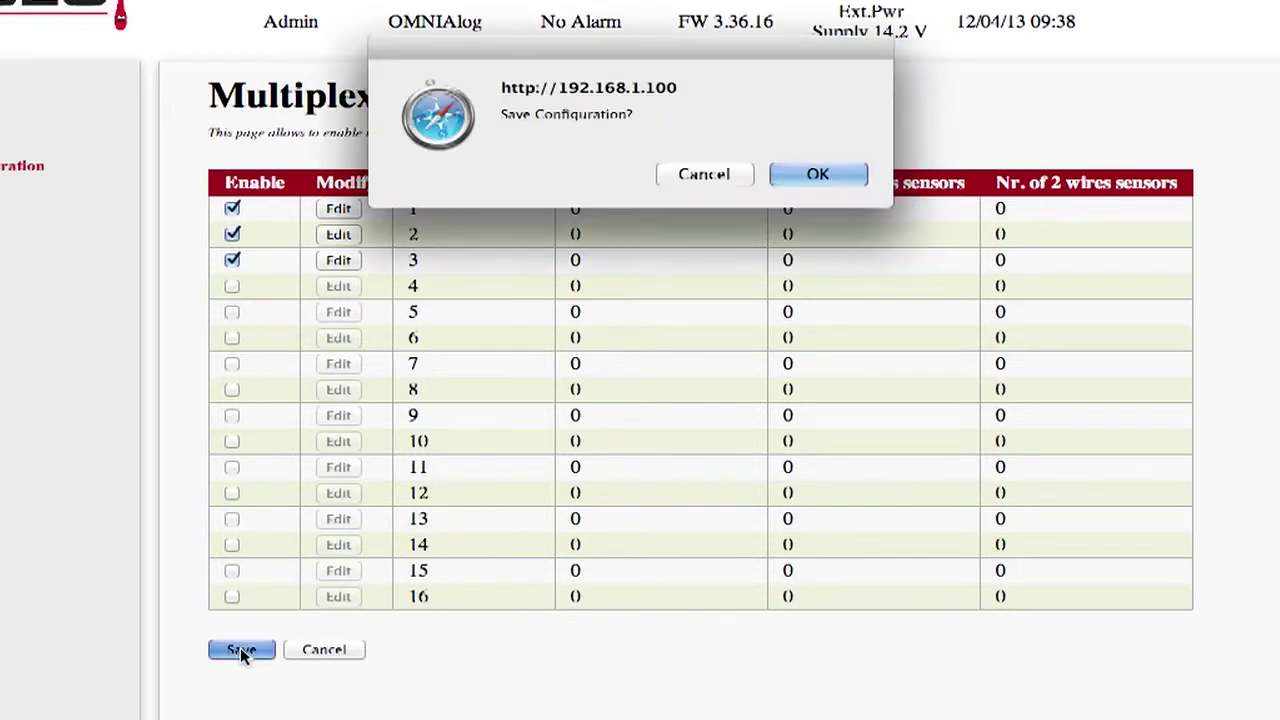
click(816, 175)
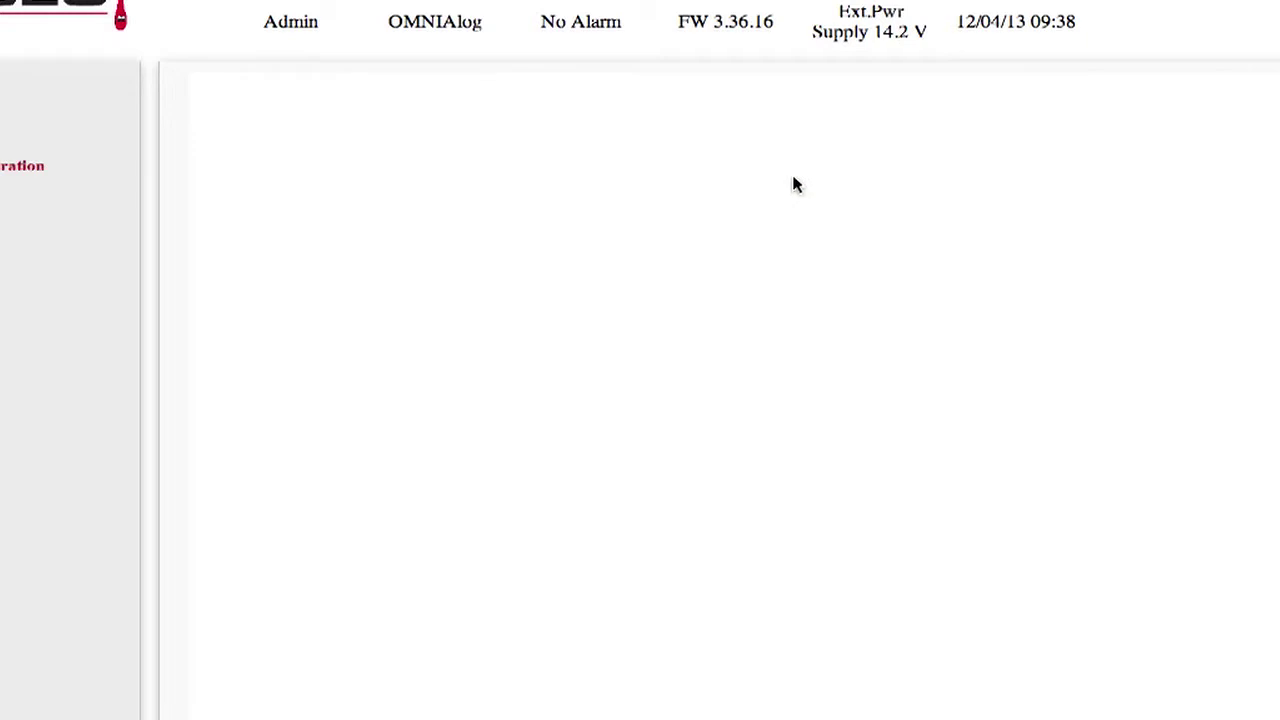
click(795, 178)
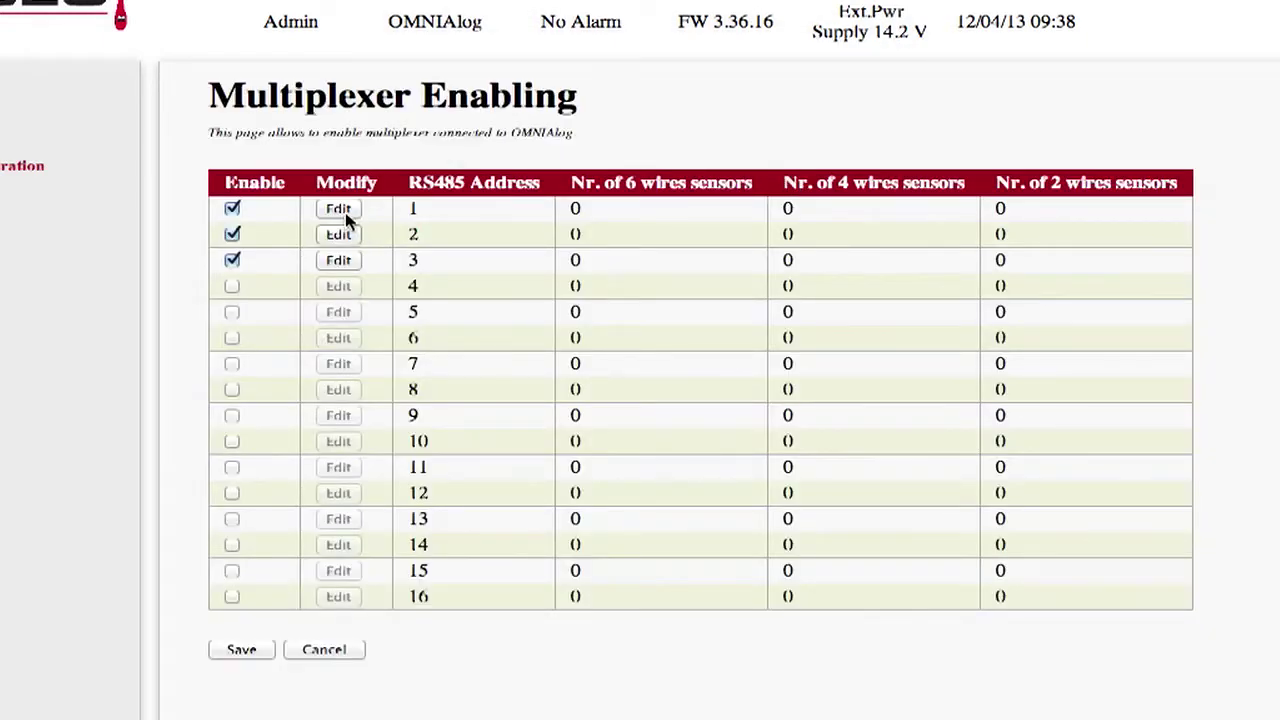
Step: Add three 6-wire sensors, one 4-wire sensor and one 2-wire sensor to the multiplexer at address 1 and save the configuration
click(338, 210)
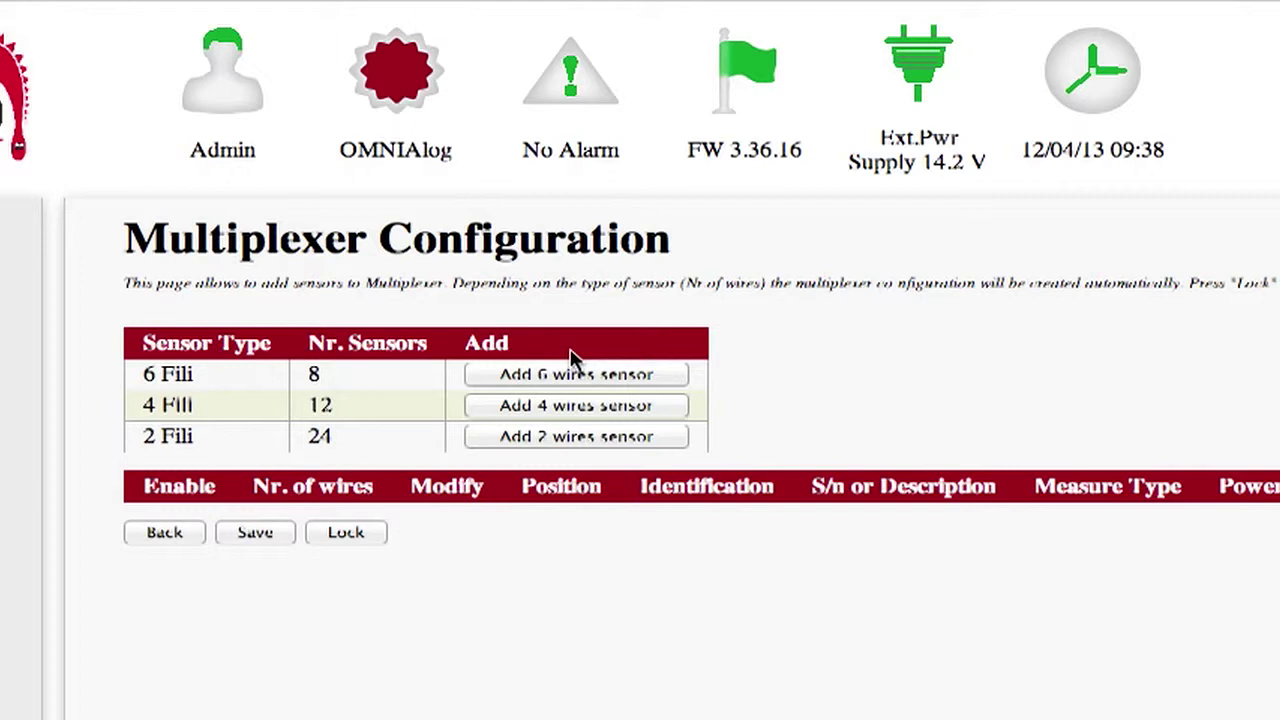
click(559, 379)
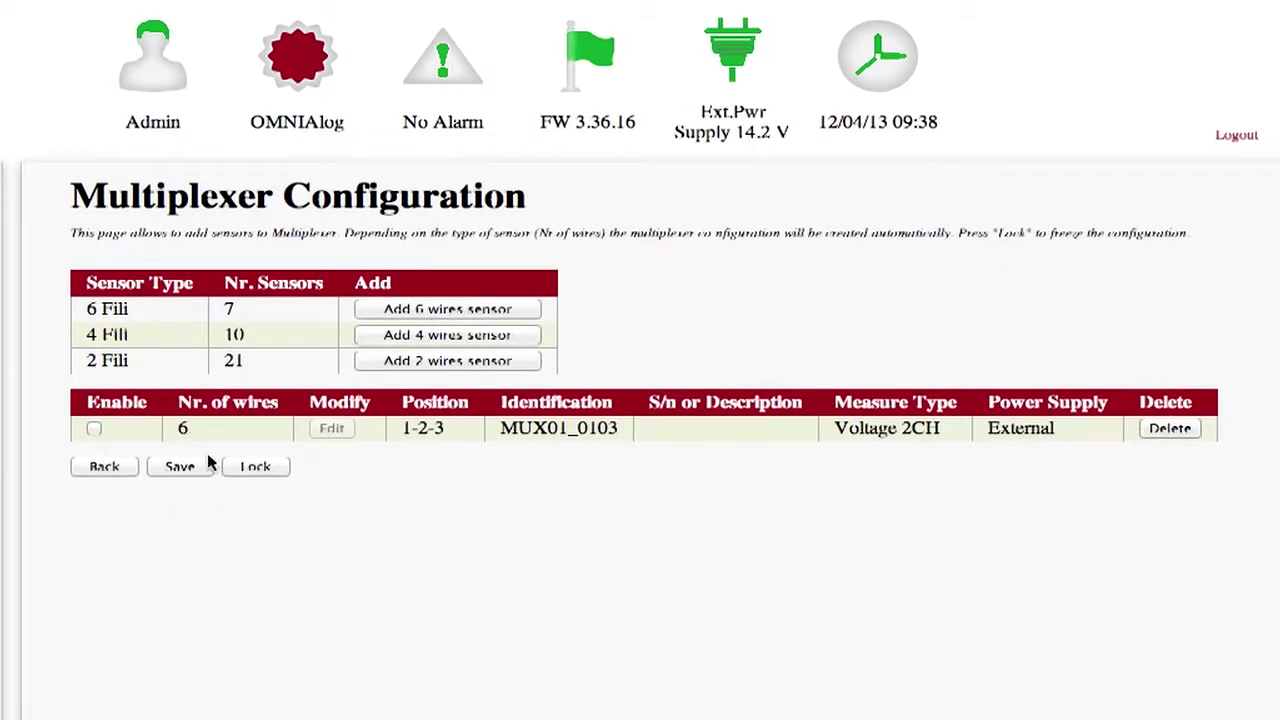
click(423, 340)
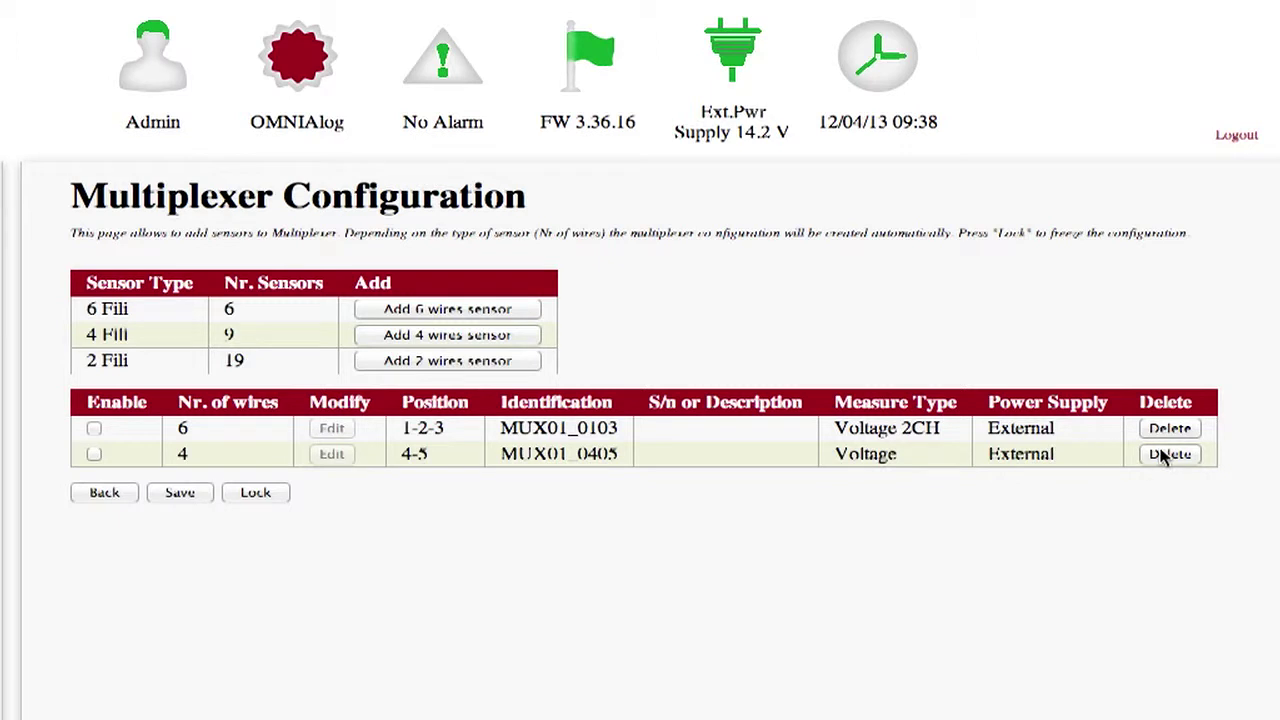
click(440, 364)
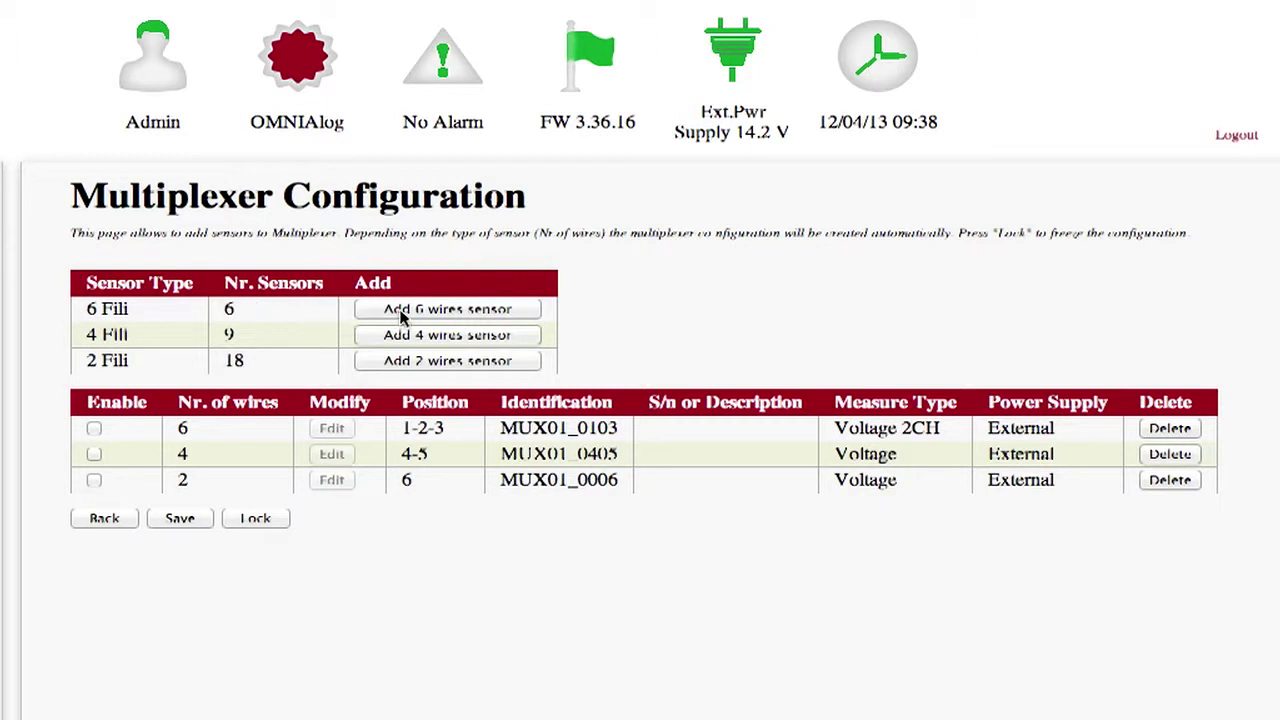
click(471, 315)
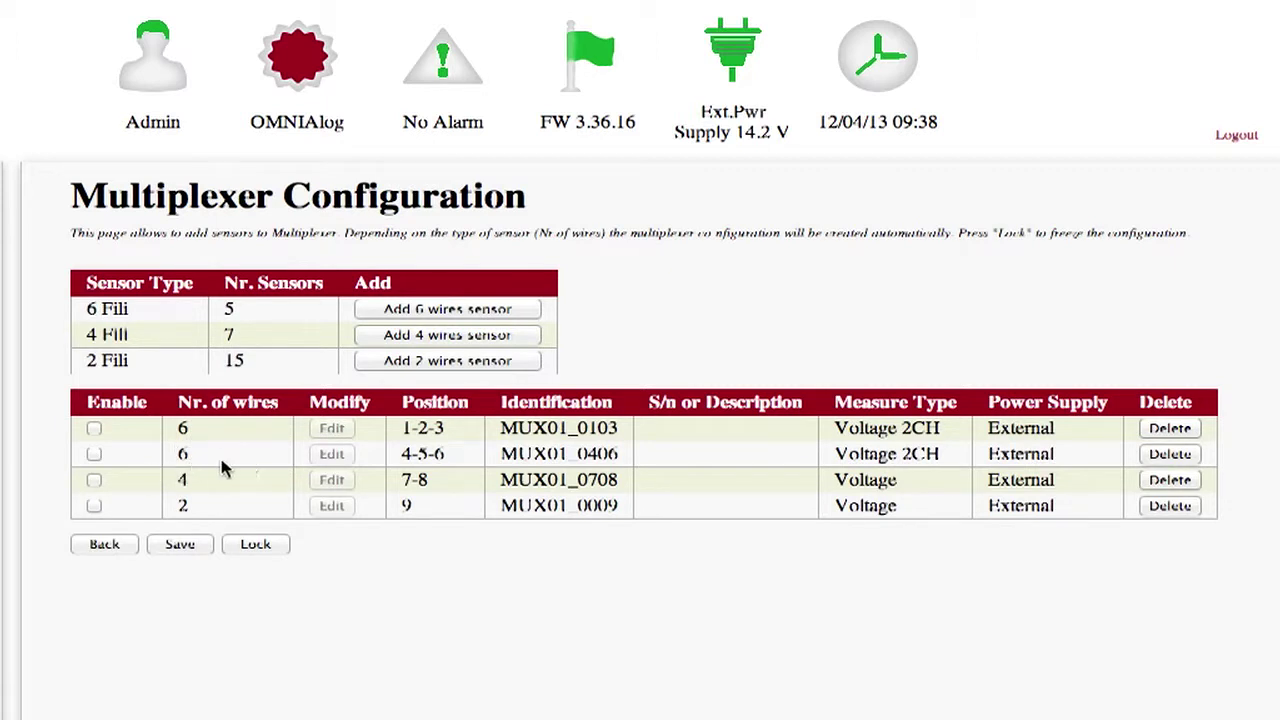
click(421, 313)
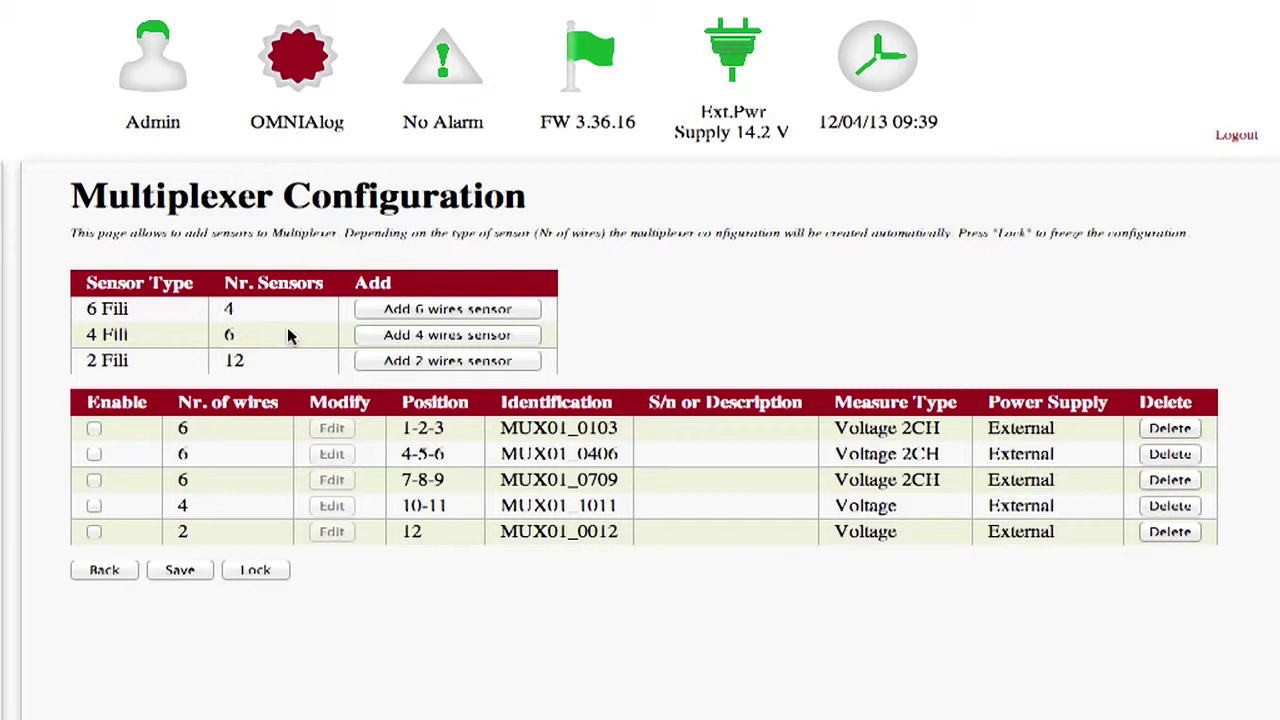
click(180, 572)
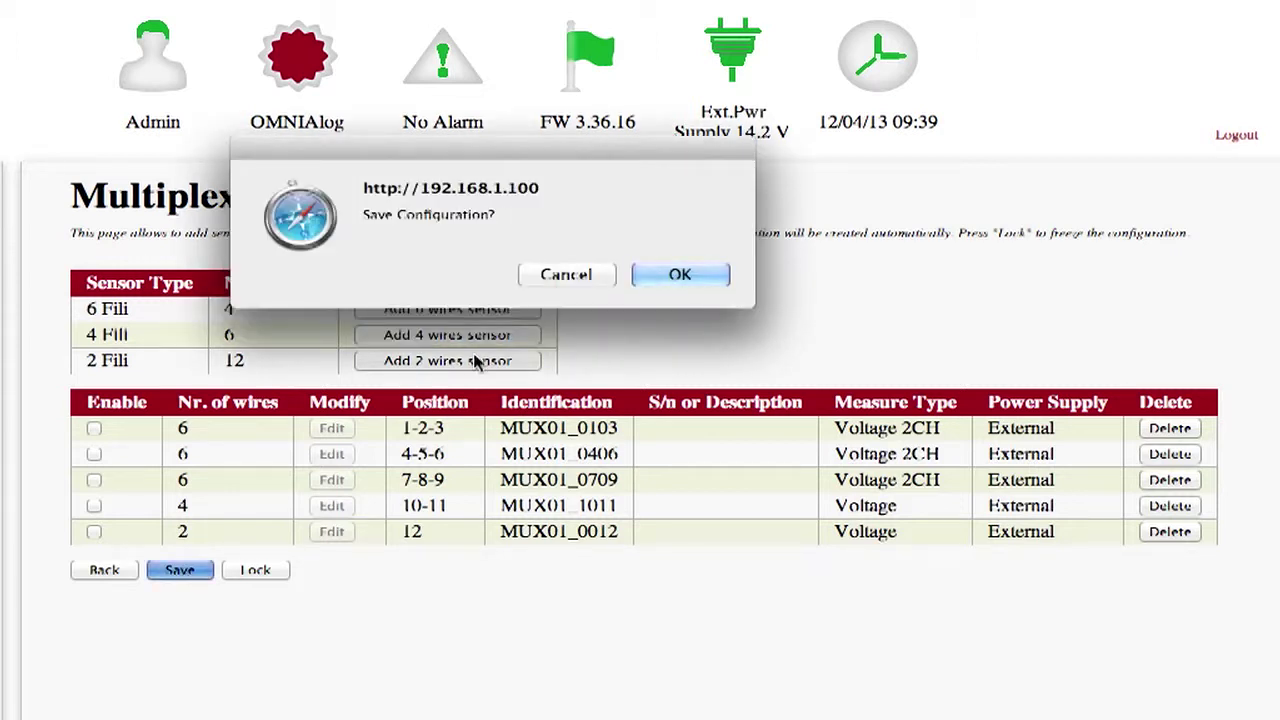
click(685, 282)
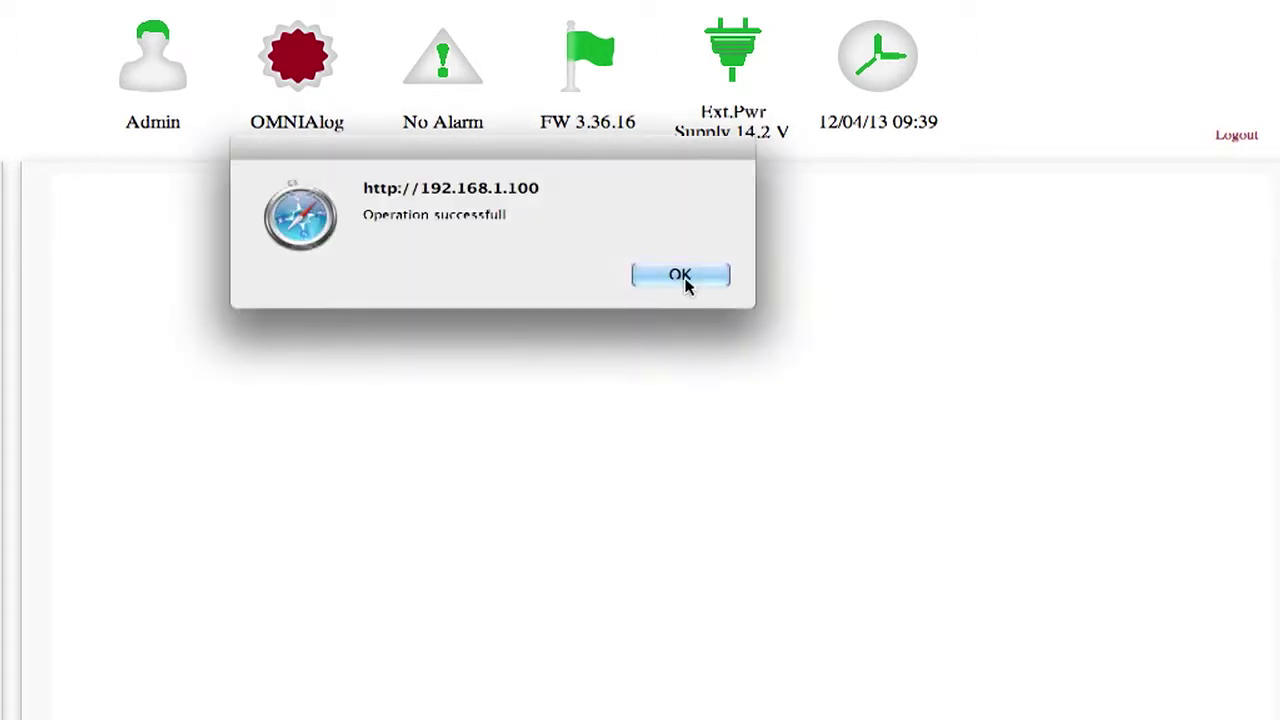
click(686, 282)
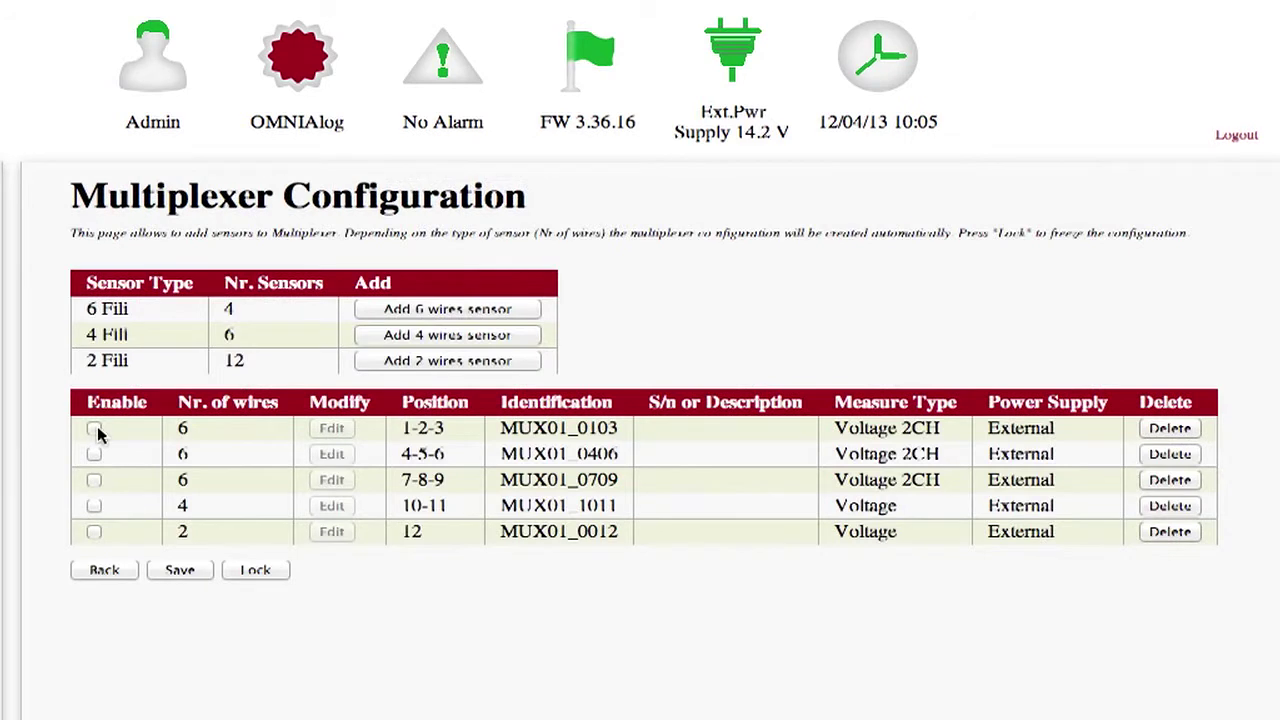
Step: Enable all five sensors in the configuration of the multiplexer at address 1
click(97, 428)
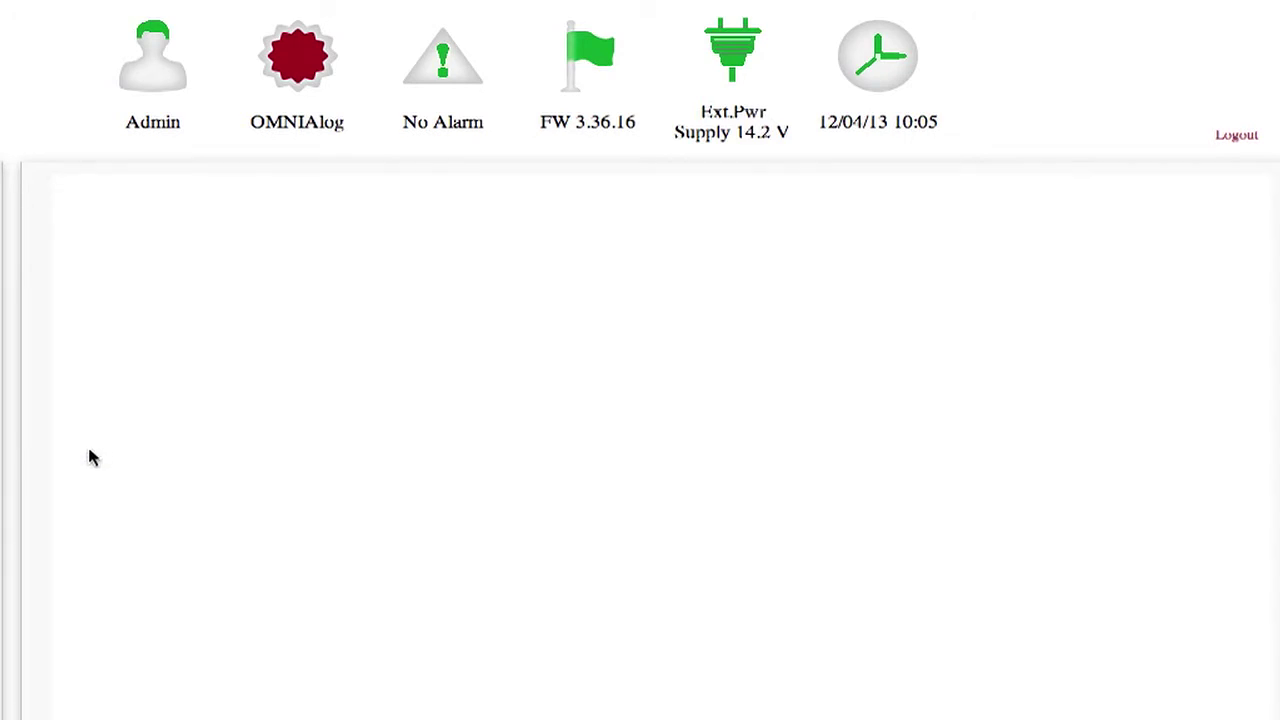
click(97, 454)
click(97, 480)
click(94, 507)
click(92, 533)
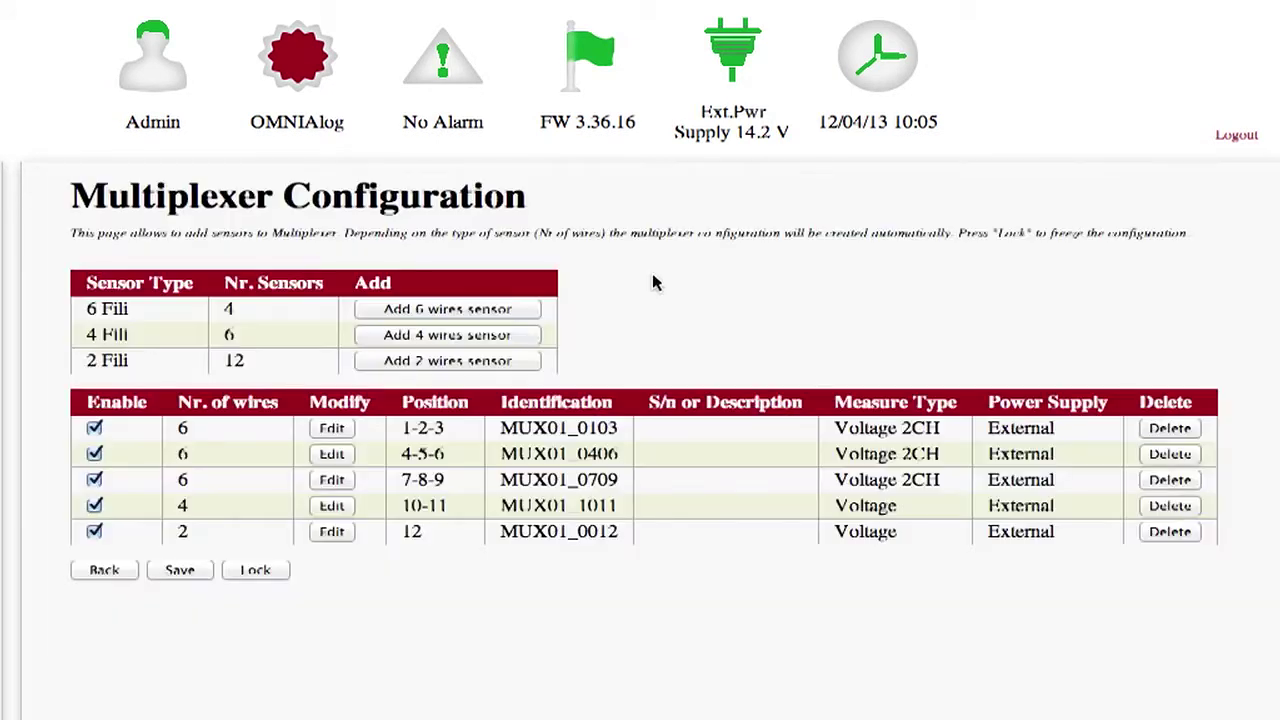
Step: Set input A of the 6-wire sensor at position 1-2-3 to measure type Servo Inclinometer with a +-12V power supply
click(340, 433)
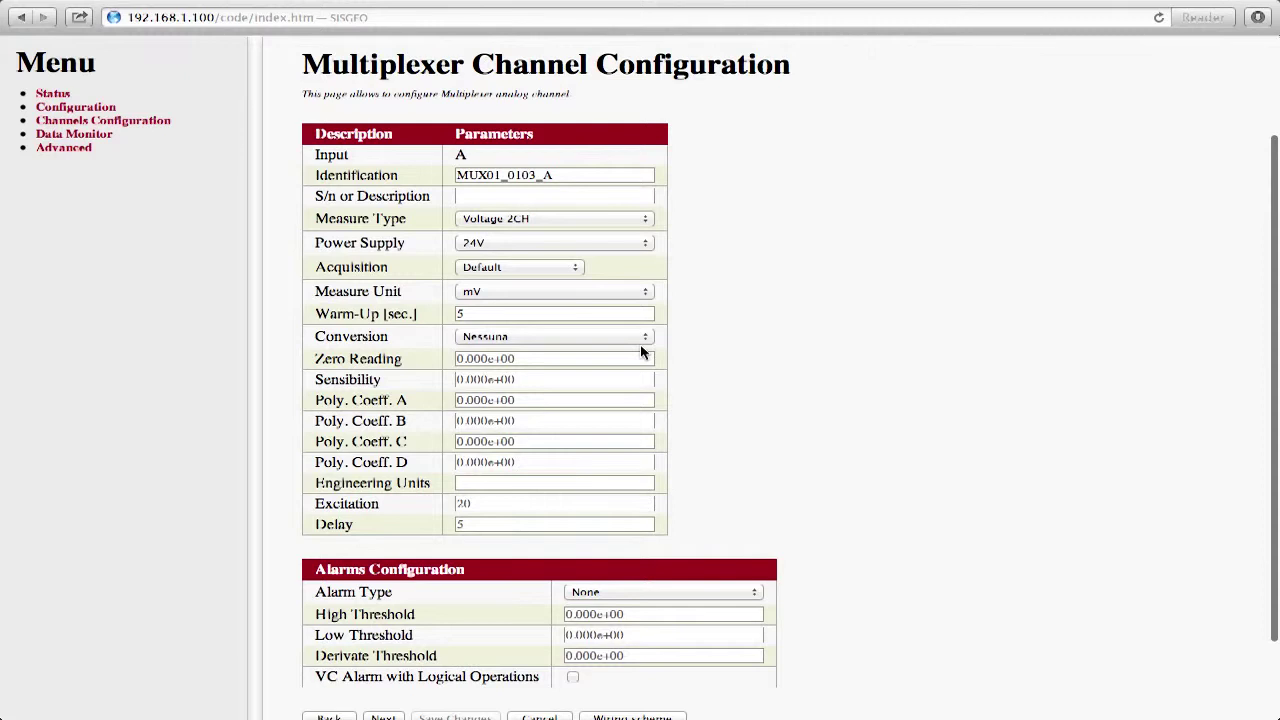
click(533, 221)
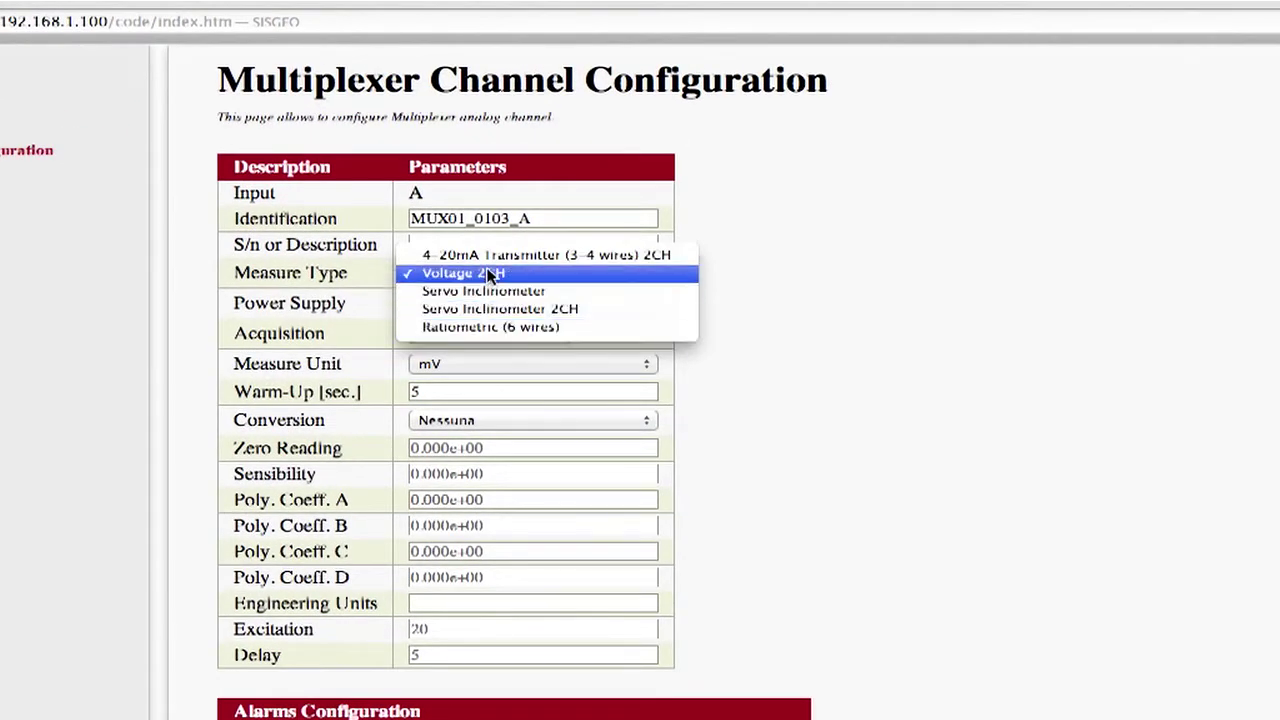
click(477, 292)
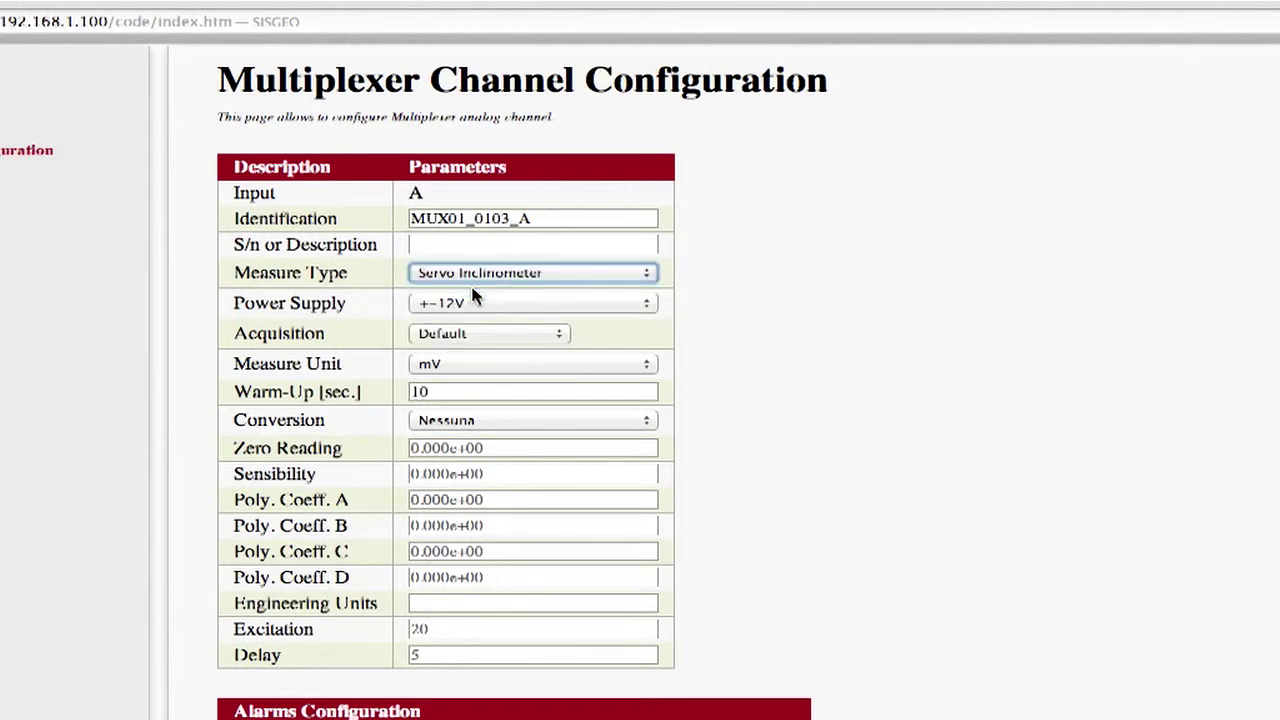
click(467, 302)
click(470, 305)
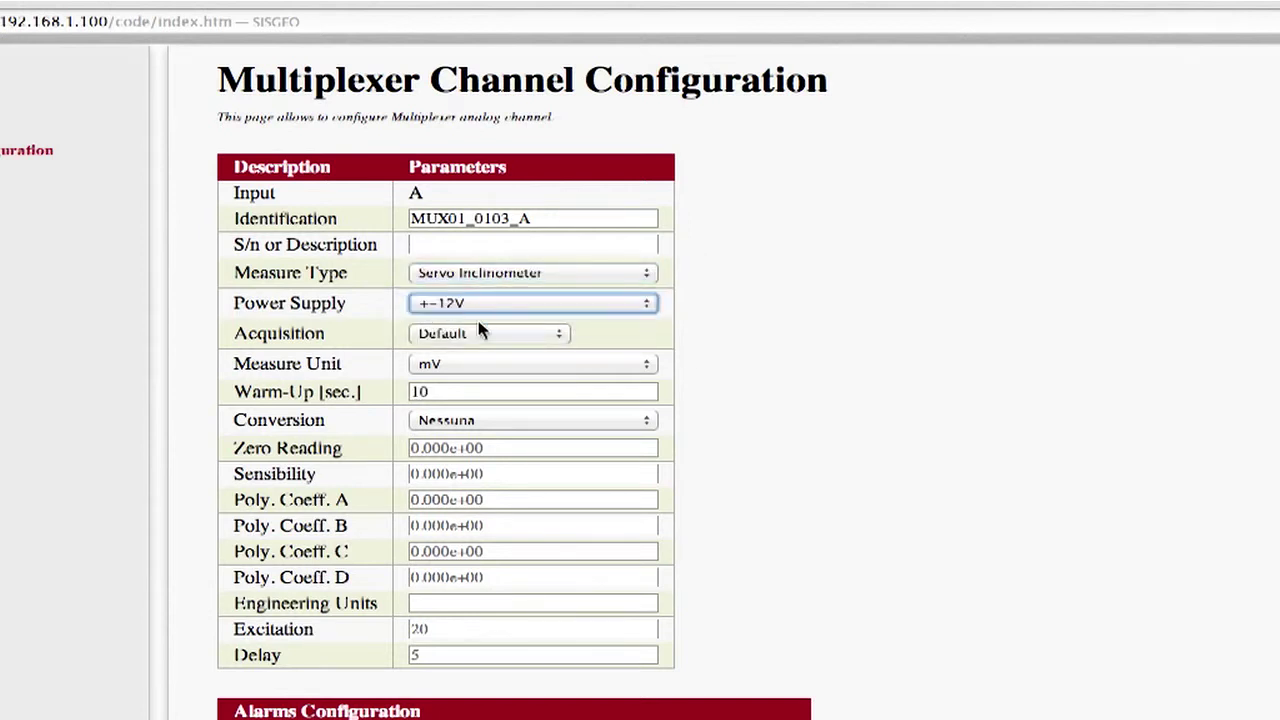
Step: Set the channel's acquisition to Default and its alarm type to High with a high threshold of 200, and save the changes
click(488, 336)
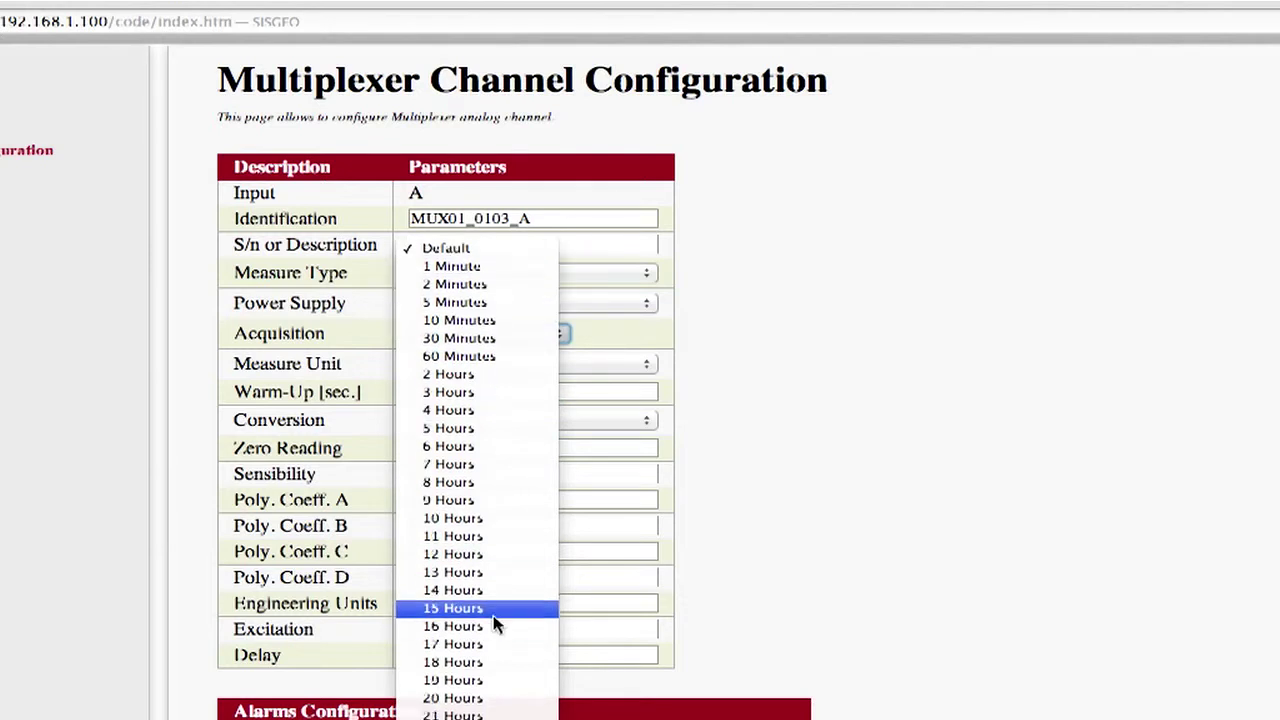
click(476, 248)
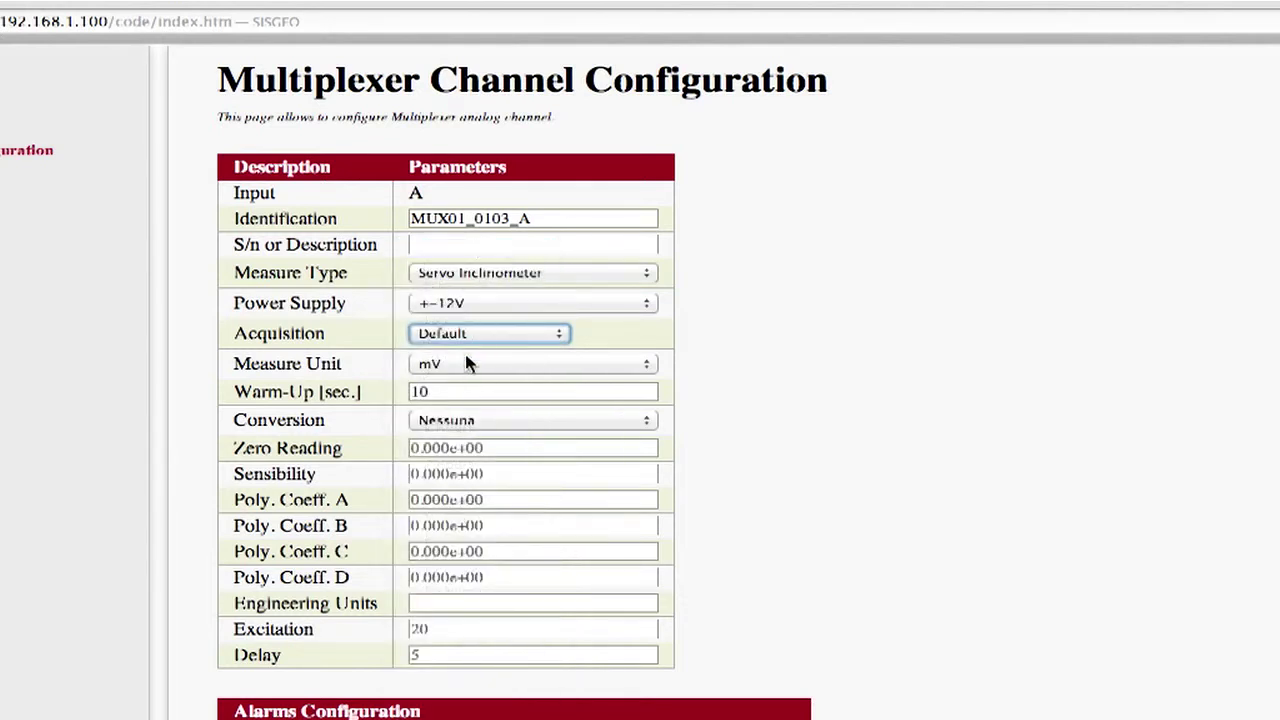
scroll(473, 380, down, 5)
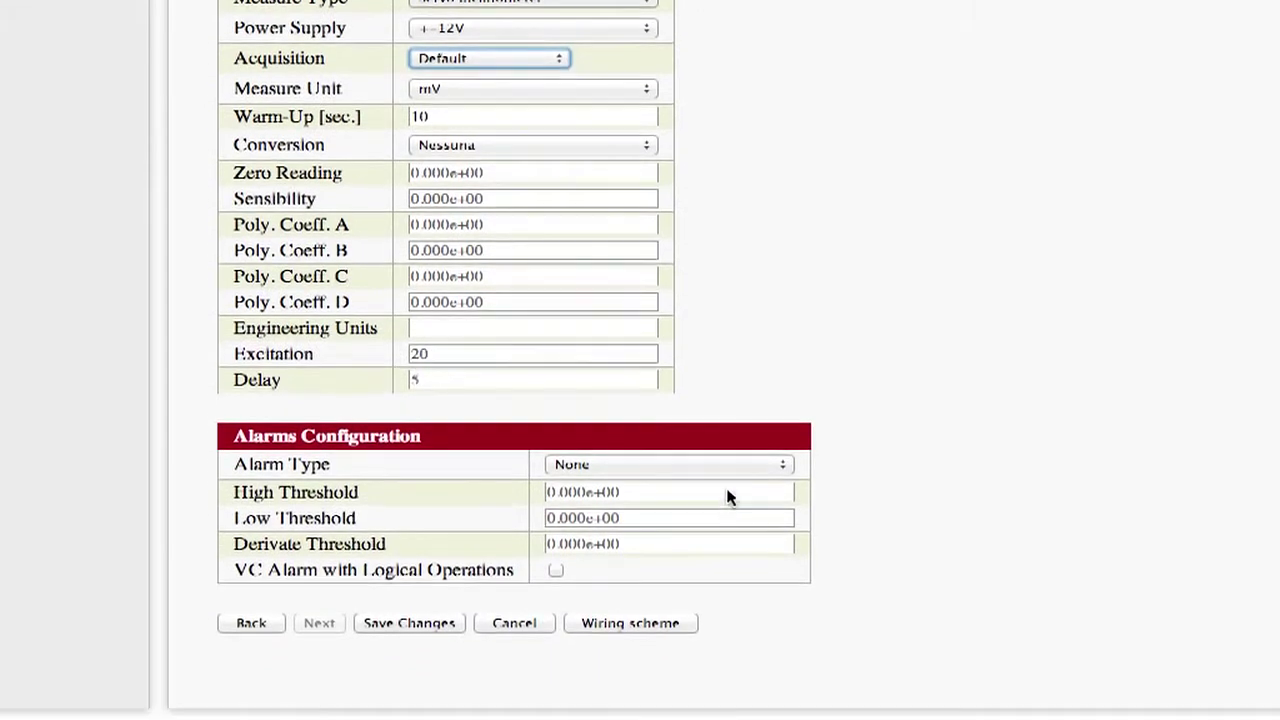
click(722, 470)
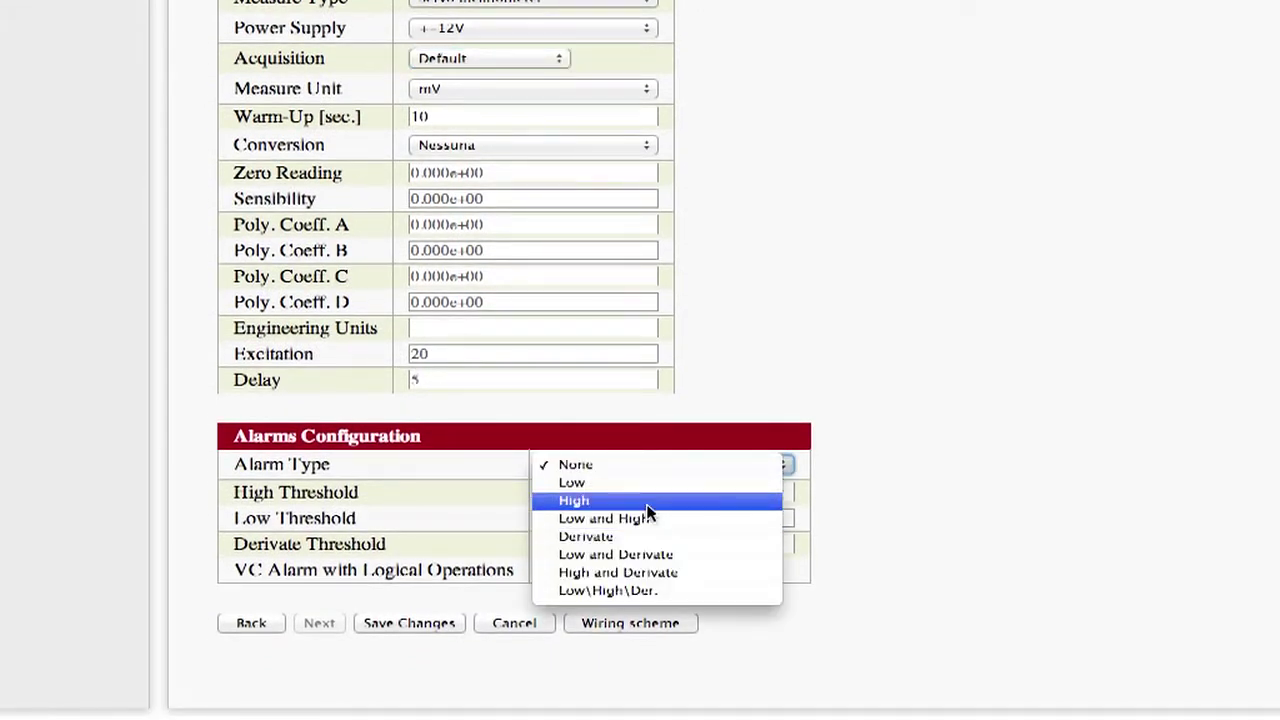
click(643, 502)
drag(646, 490, 535, 490)
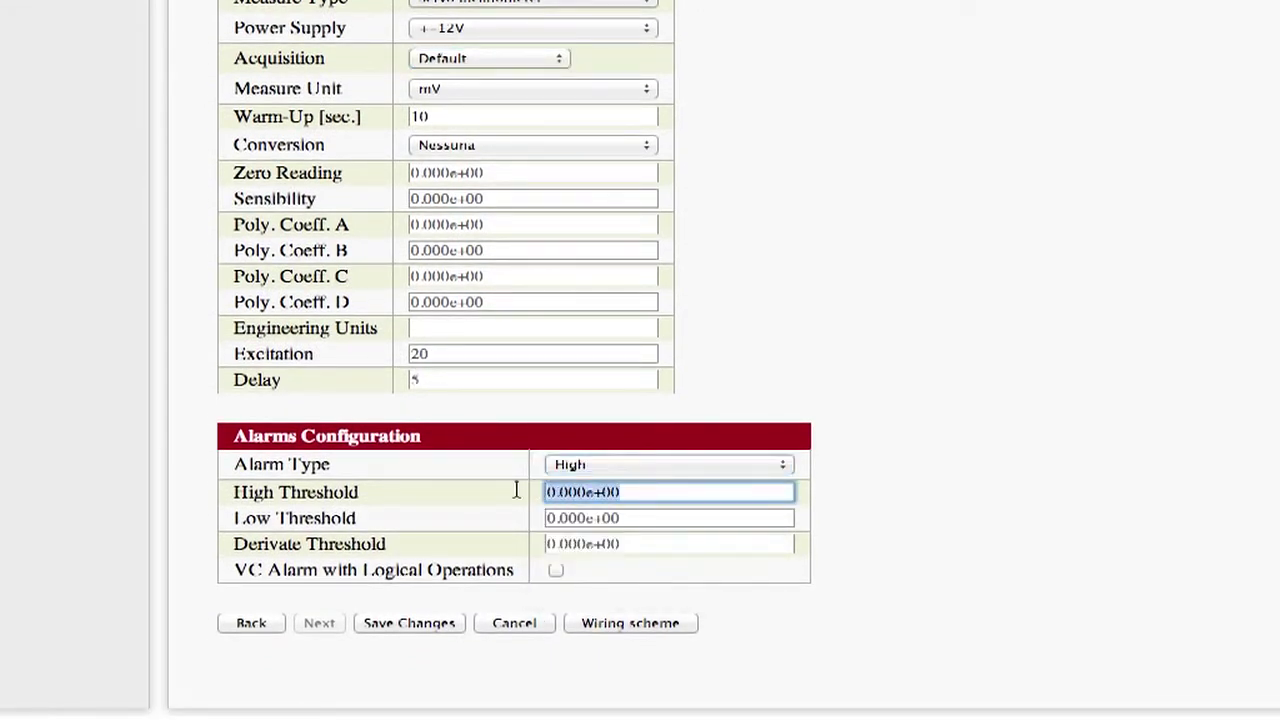
text(200)
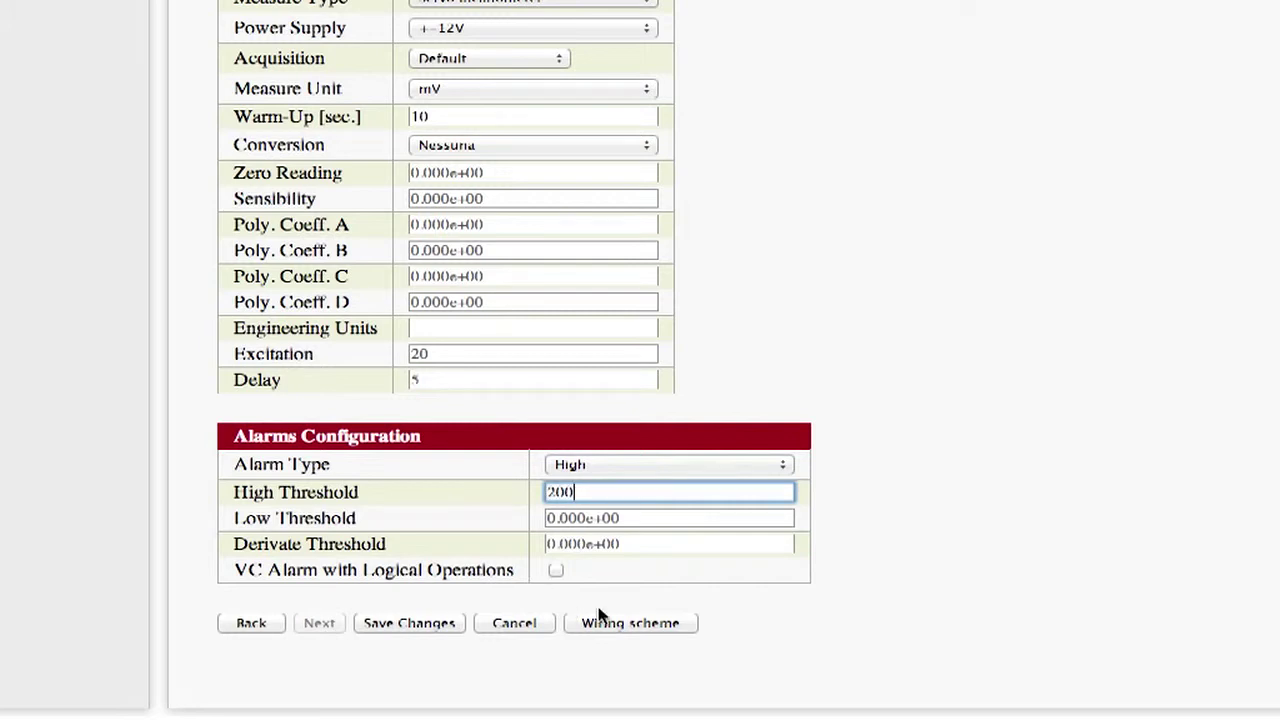
click(407, 624)
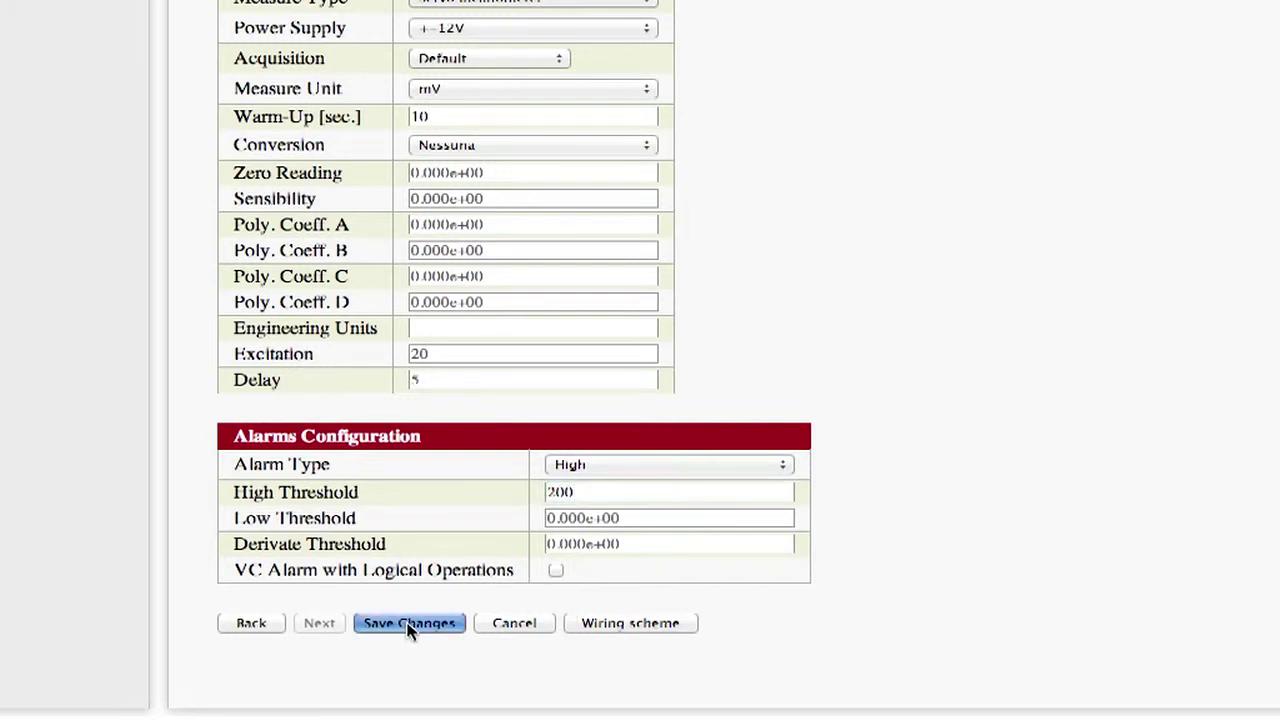
click(840, 175)
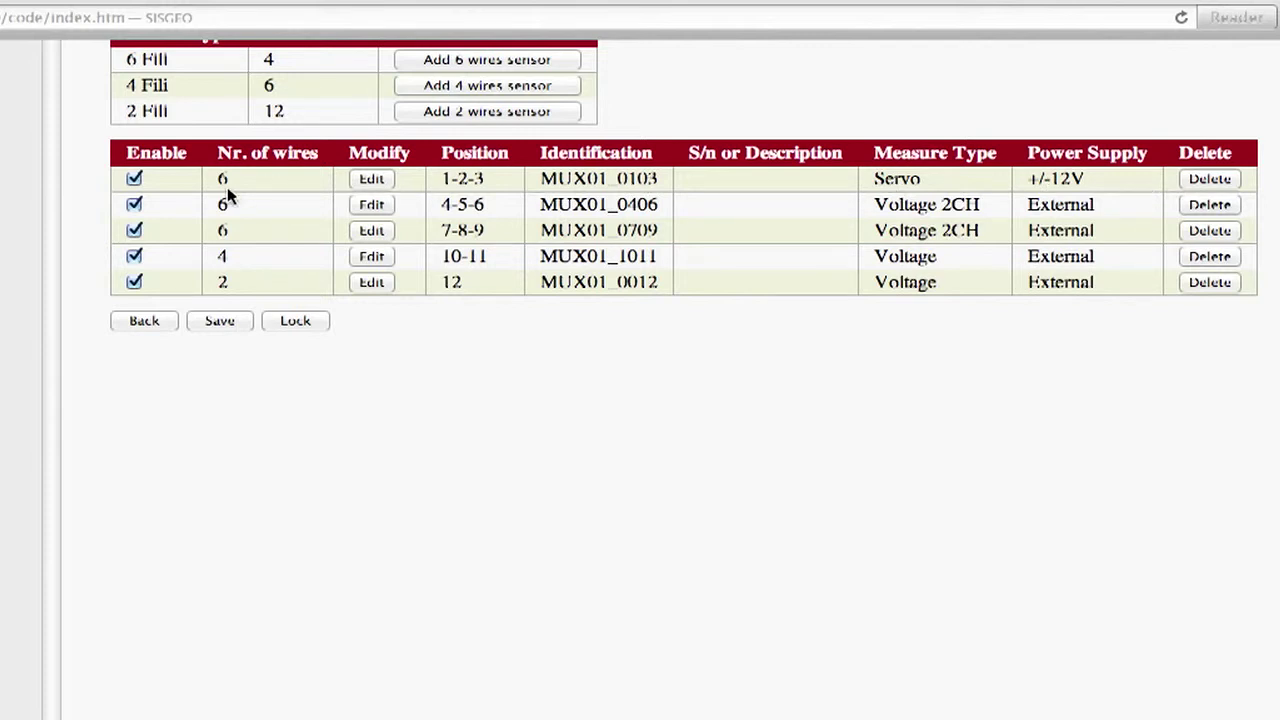
Step: Set the 6-wire sensor at position 4-5-6 to measure type 4-20mA Transmitter (3-4 wires) 2CH and save it from input B's settings
click(371, 205)
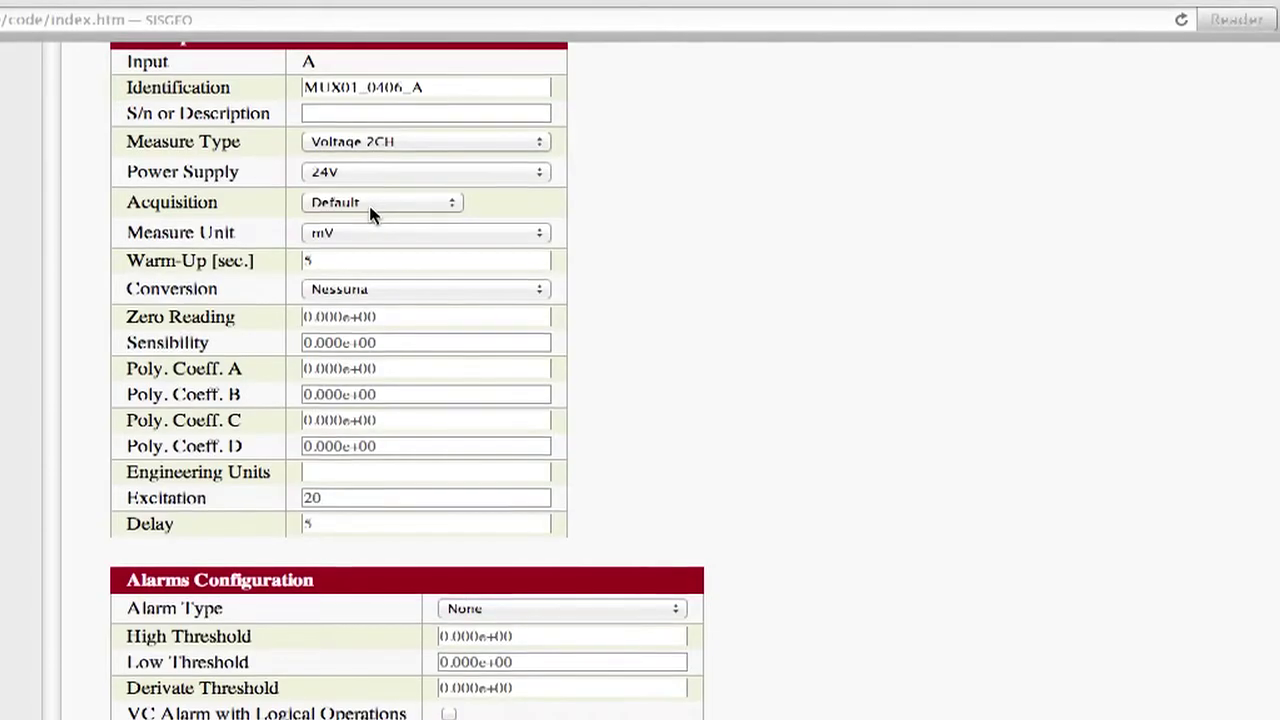
click(375, 149)
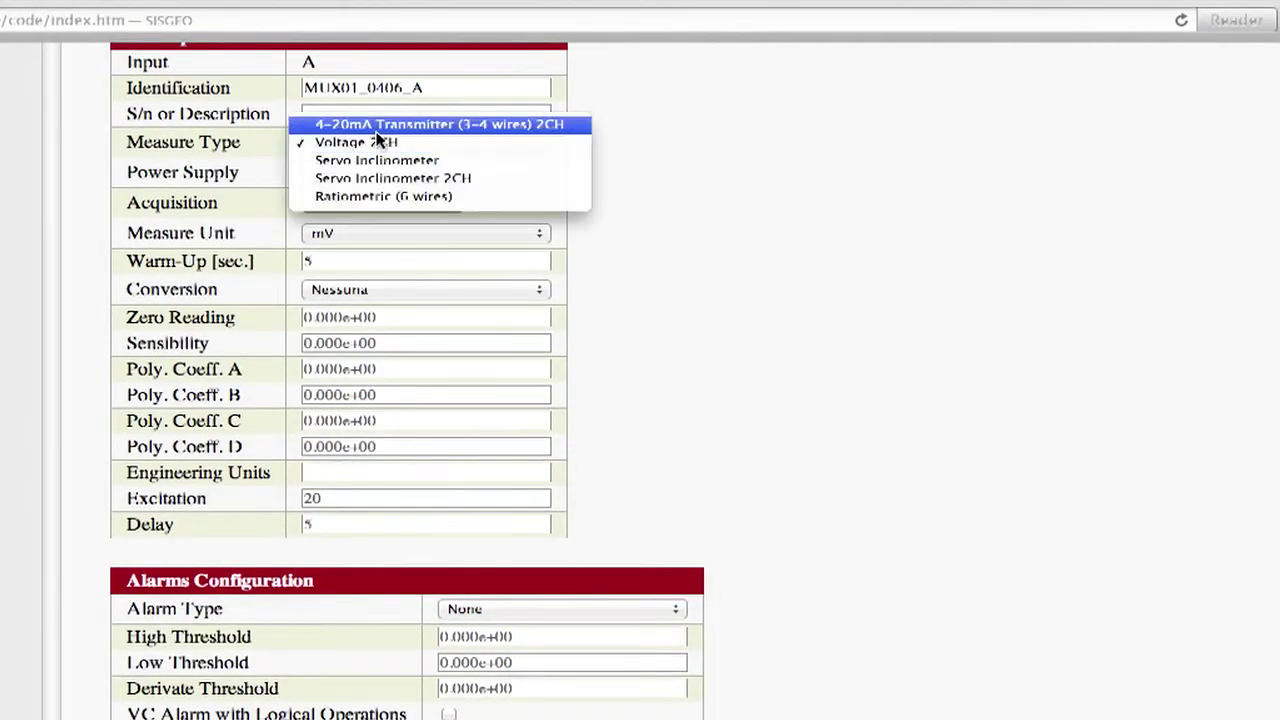
click(378, 126)
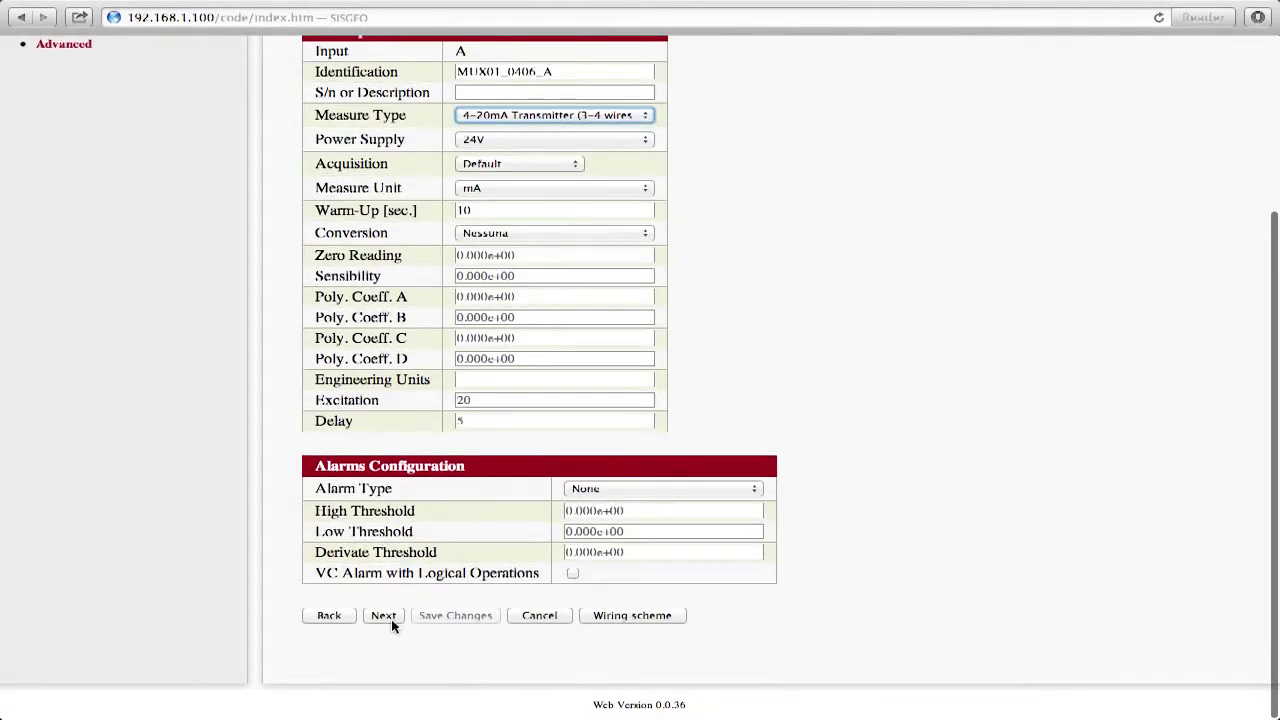
click(384, 615)
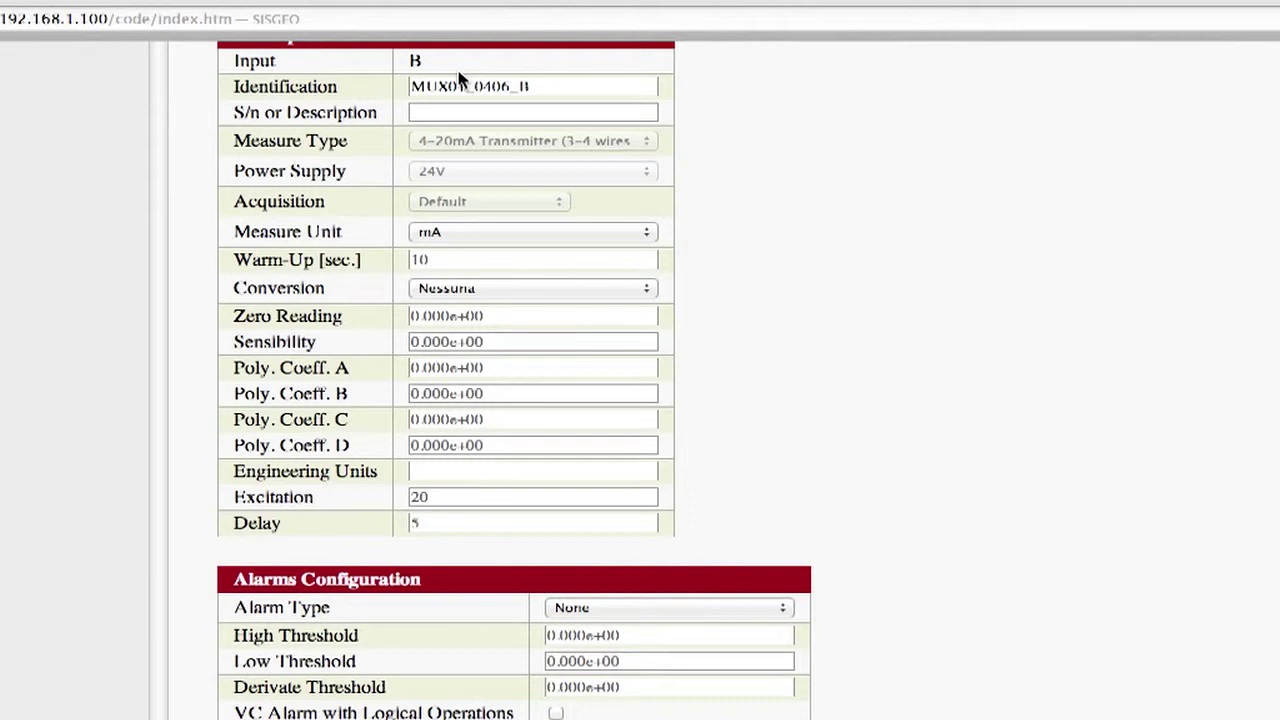
scroll(400, 690, down, 2)
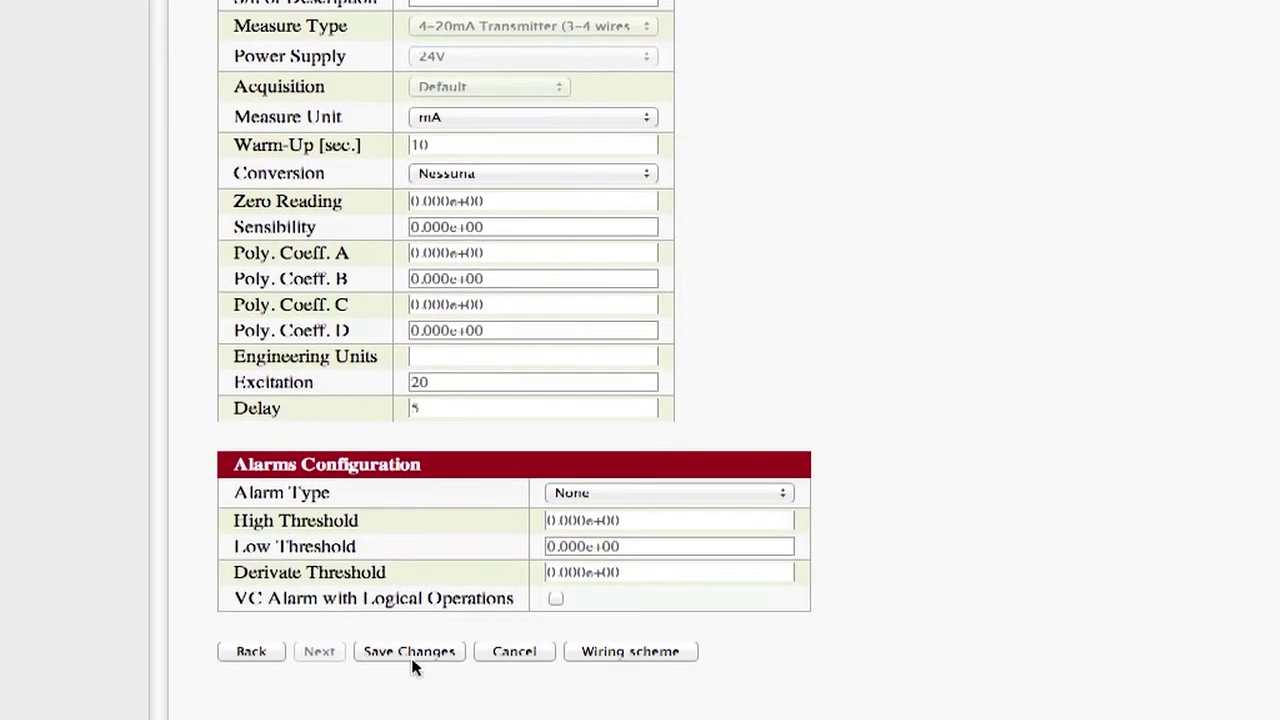
click(412, 618)
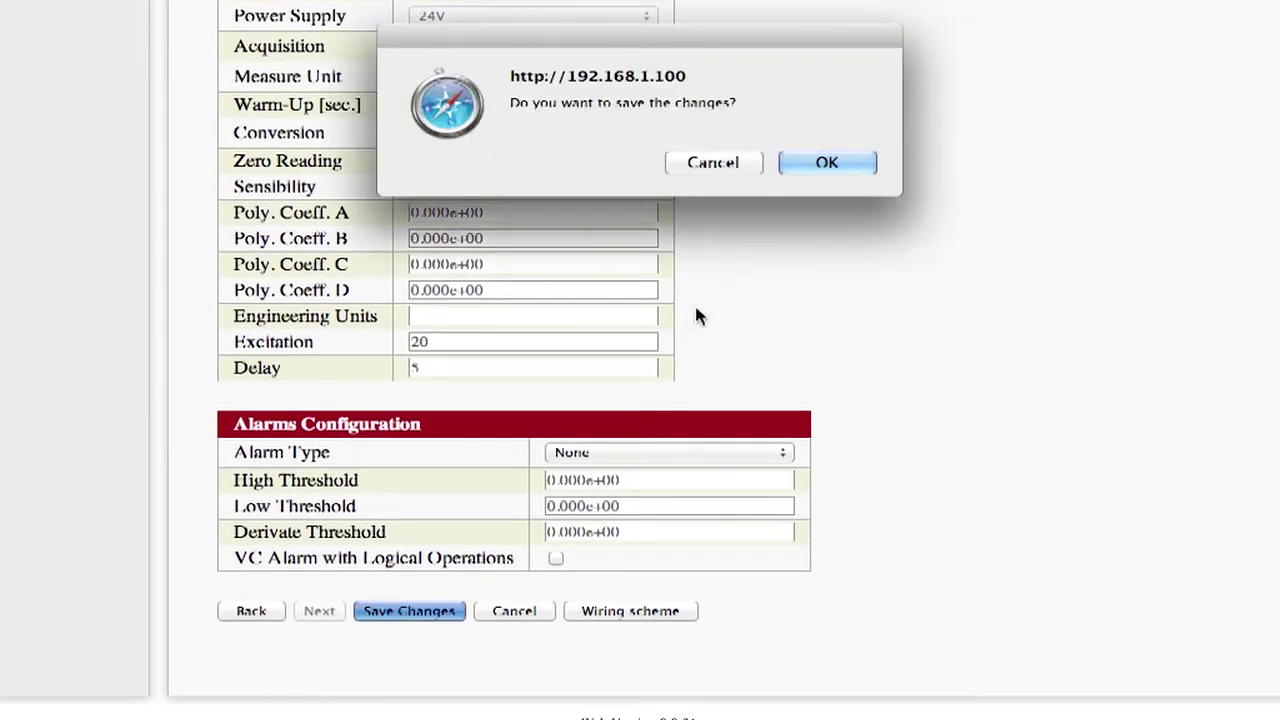
click(826, 165)
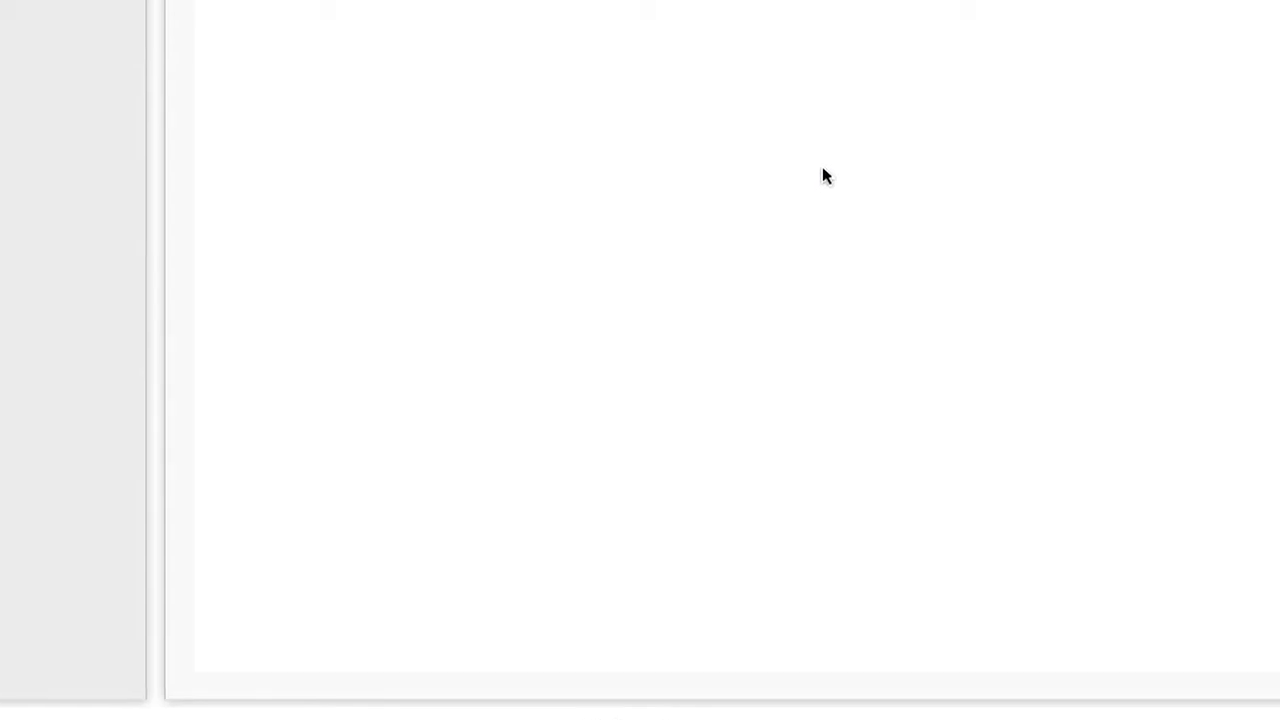
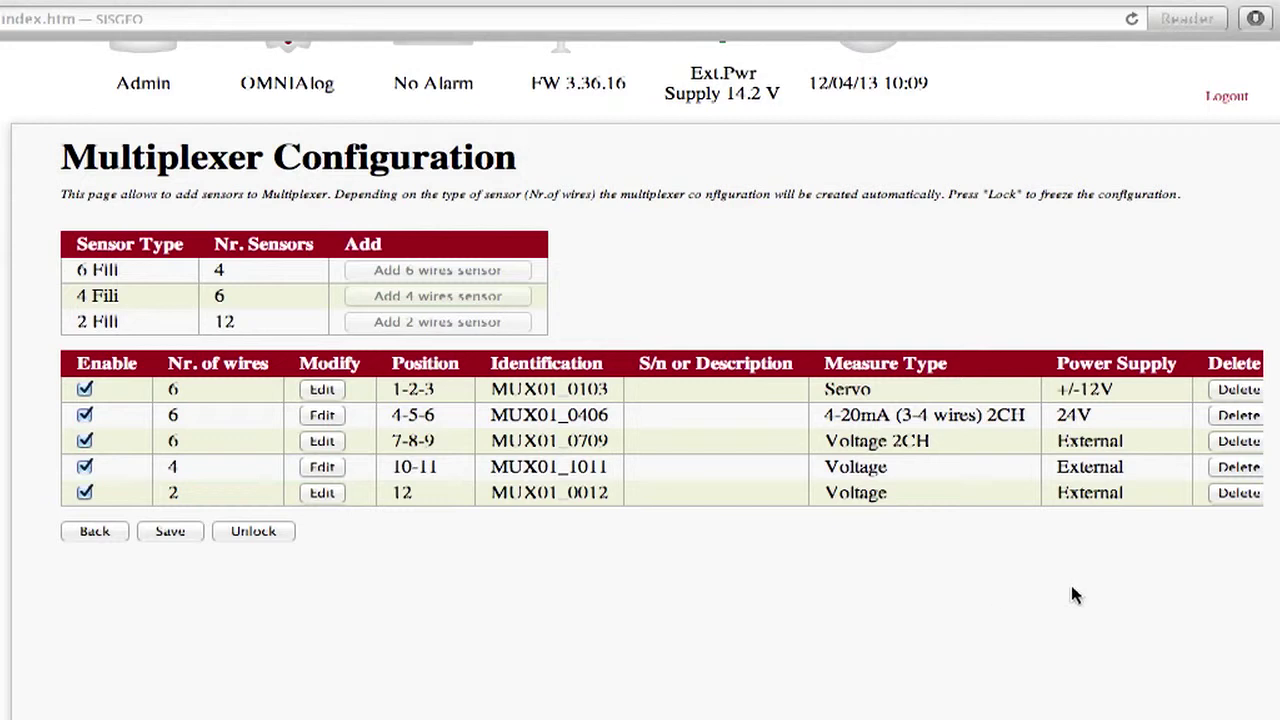
Step: Delete the 6-wire sensor at position 7-8-9 and unlock the multiplexer configuration
click(1238, 444)
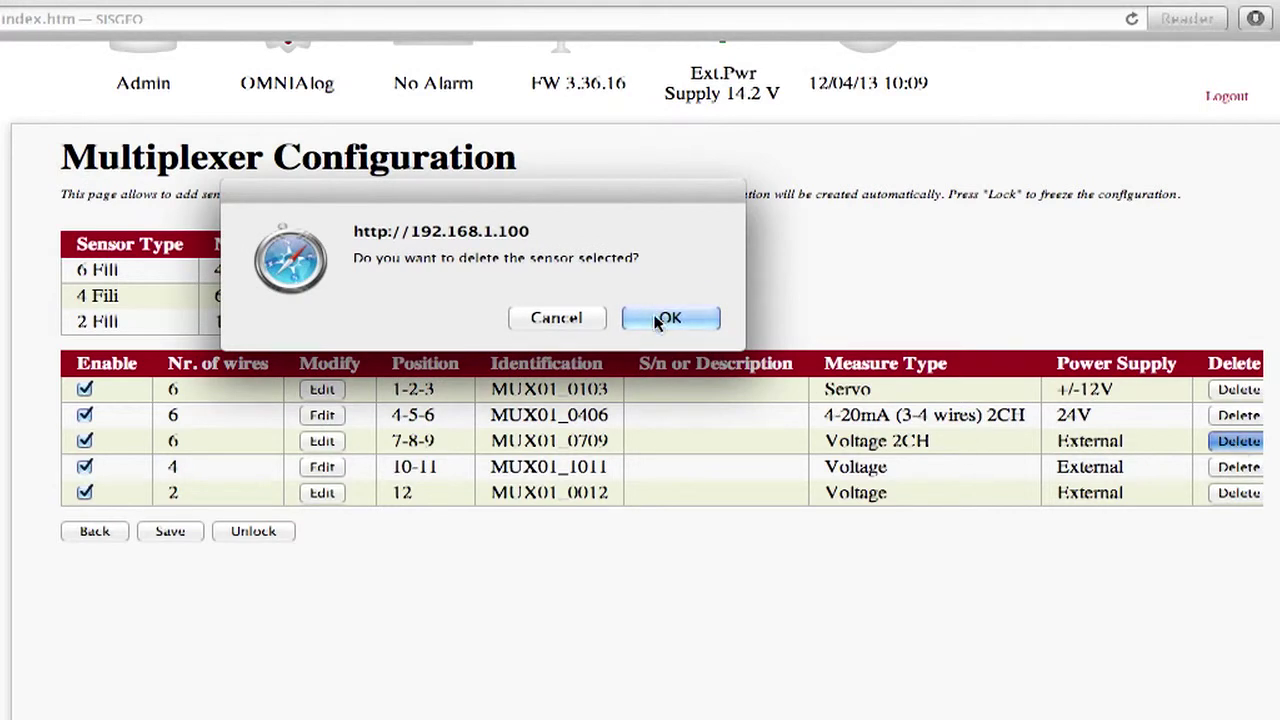
click(657, 317)
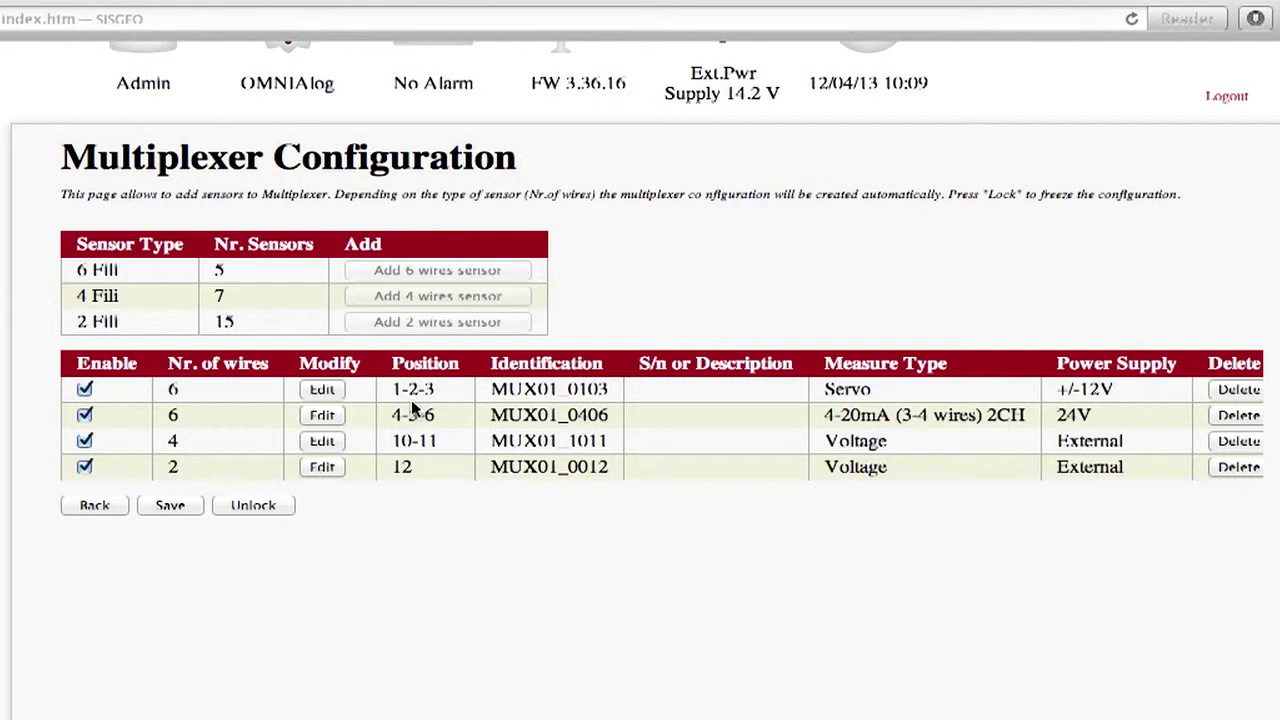
click(260, 505)
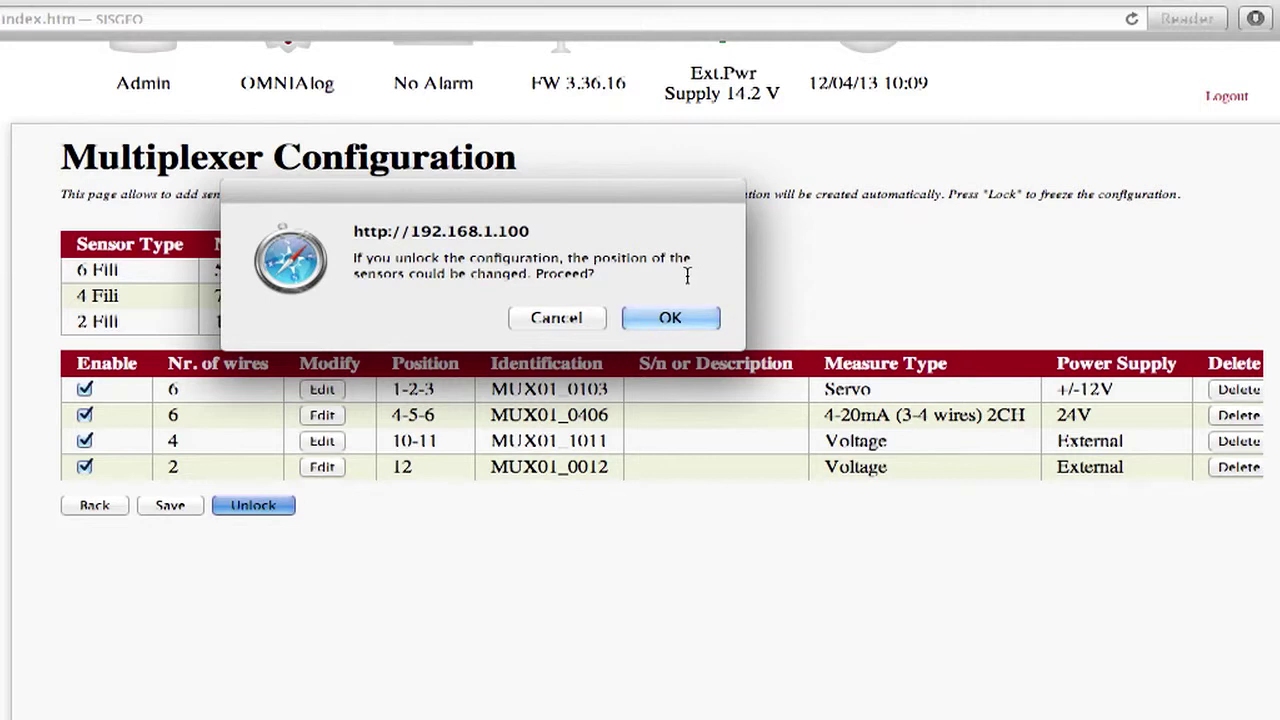
click(693, 318)
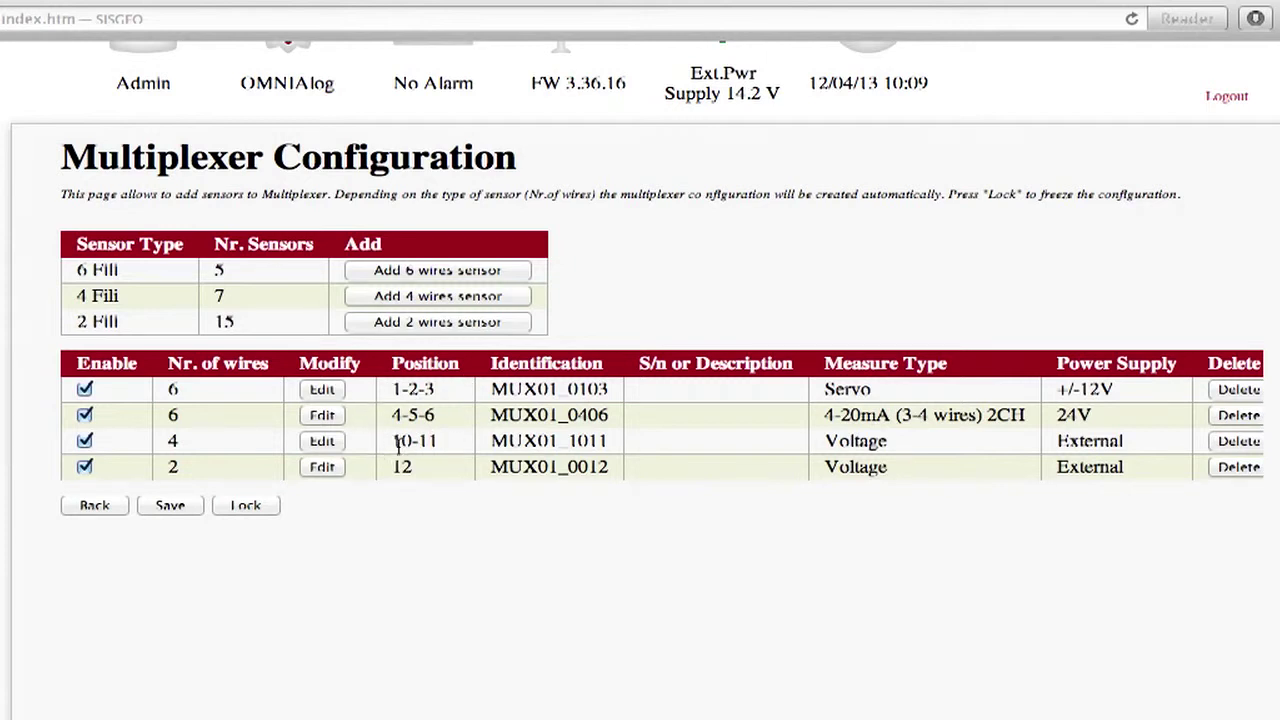
Step: Delete the 4-wire sensor at position 10-11 and save the multiplexer's sensor configuration
click(1245, 446)
click(662, 320)
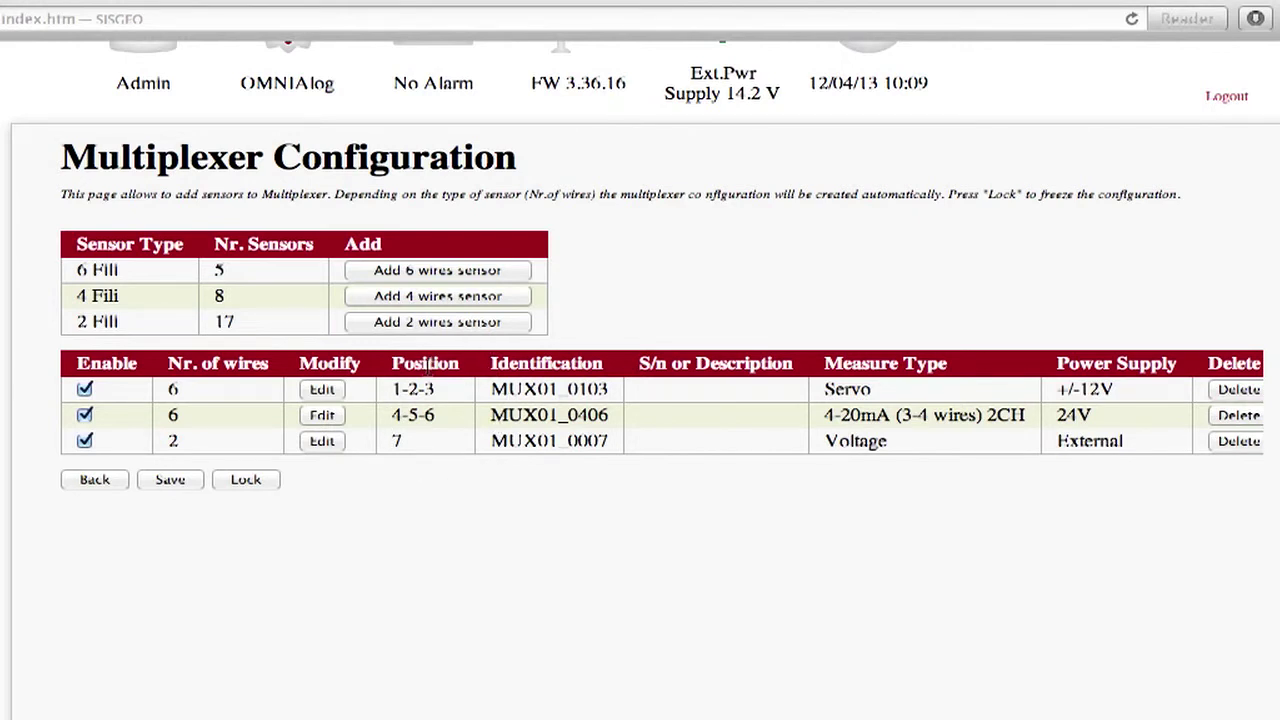
click(183, 484)
click(656, 318)
Step: Return to the list of enabled multiplexers and save the overall multiplexer configuration
scroll(295, 280, down, 2)
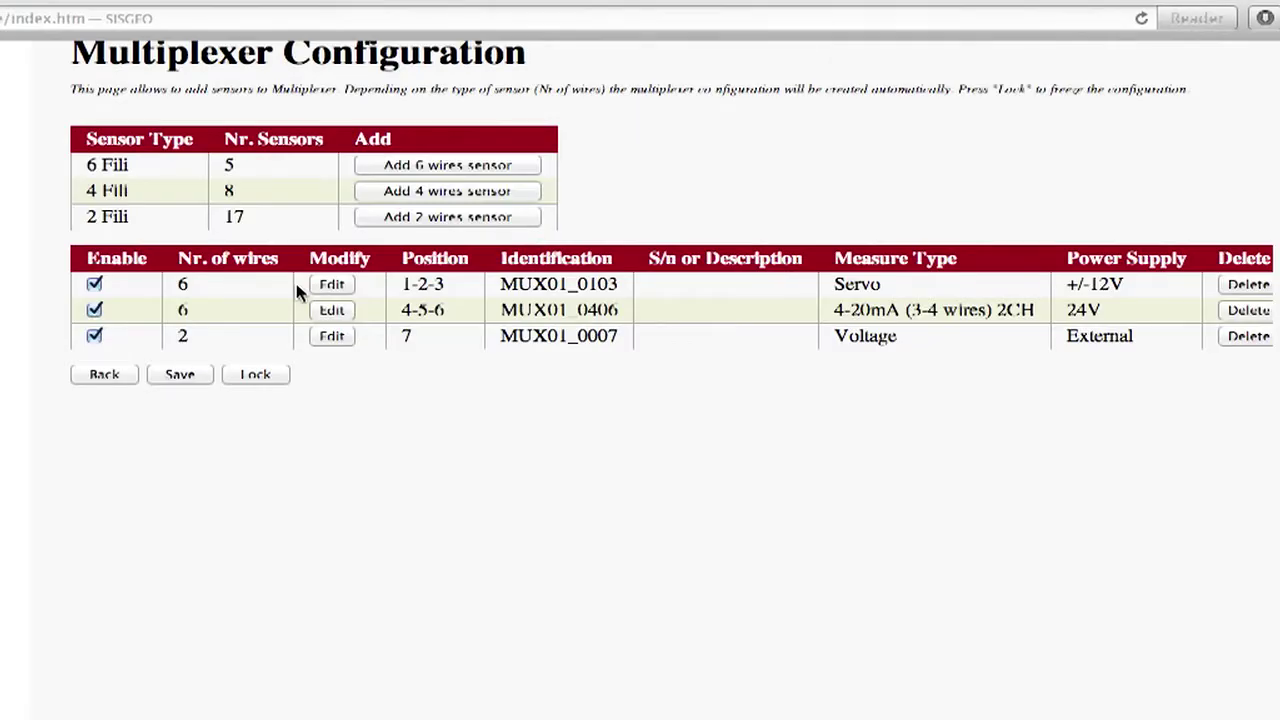
click(104, 375)
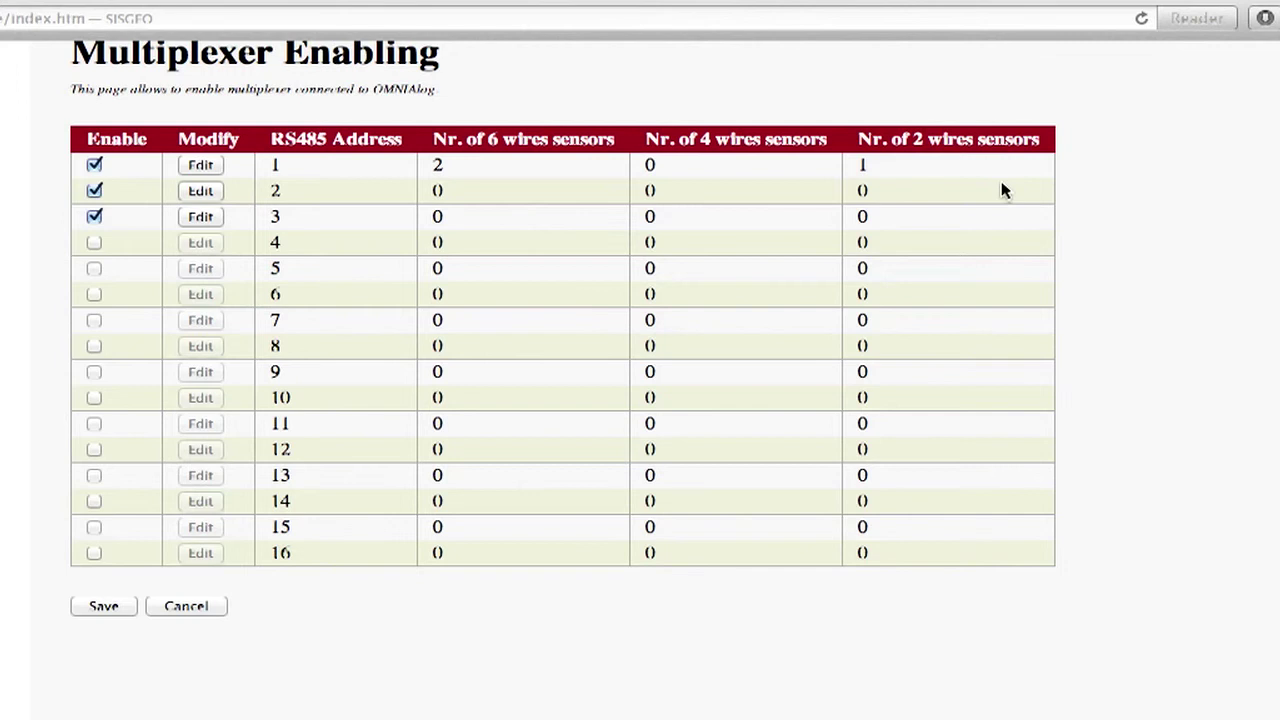
click(101, 606)
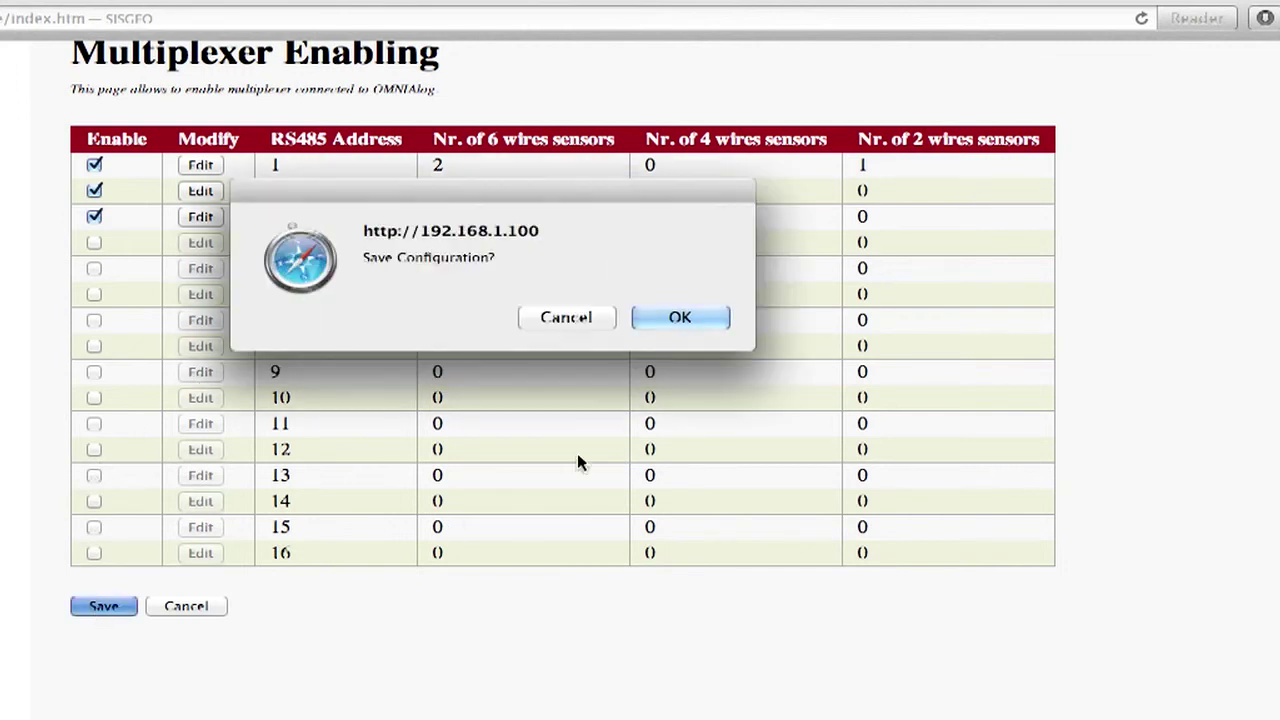
click(692, 318)
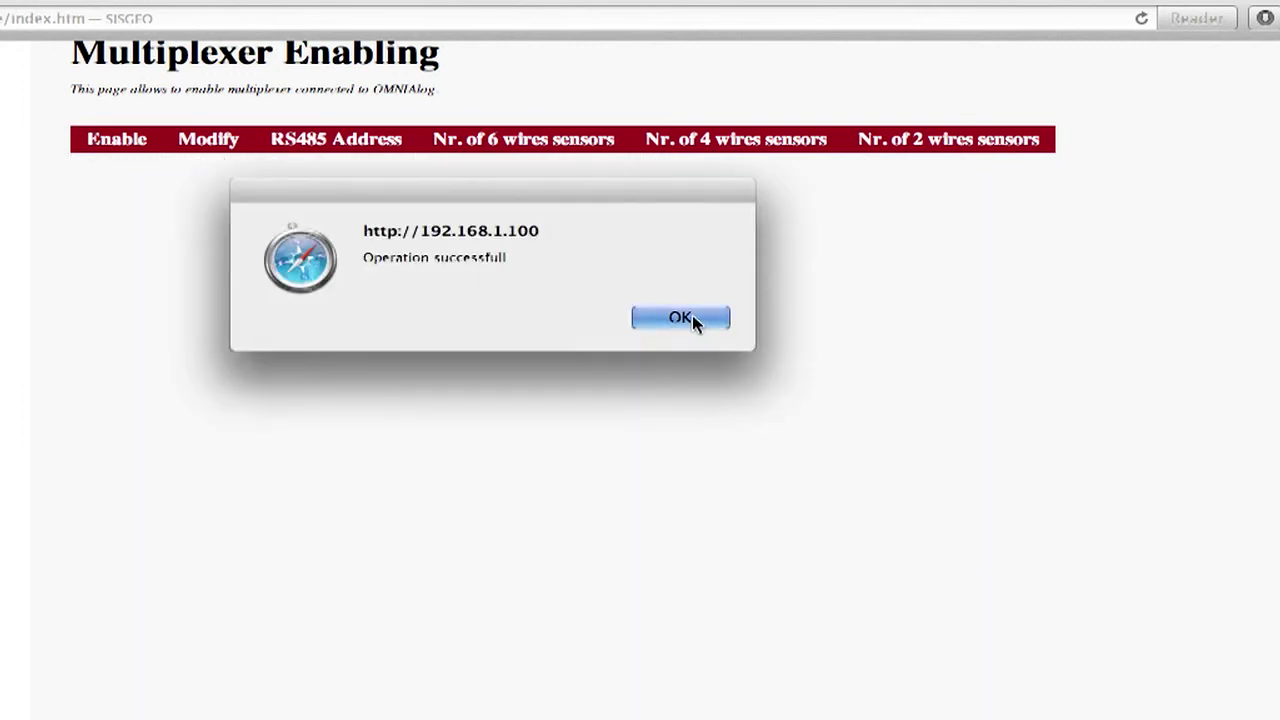
click(693, 318)
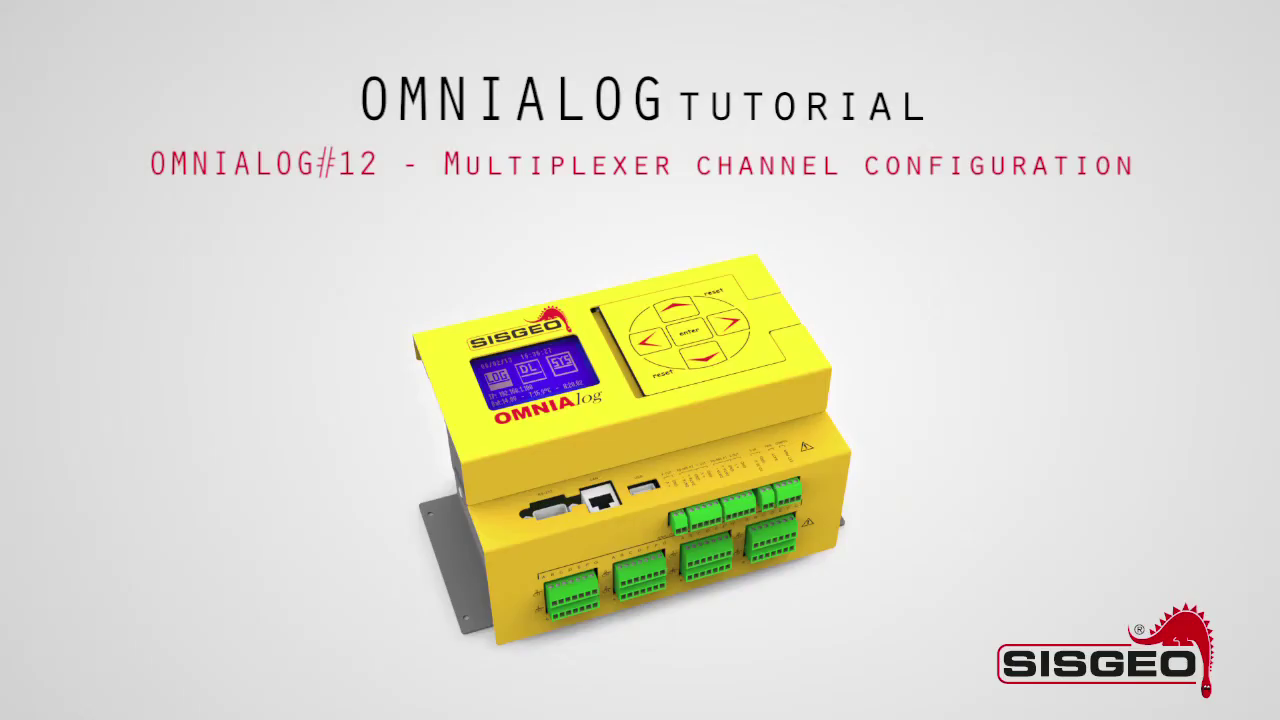